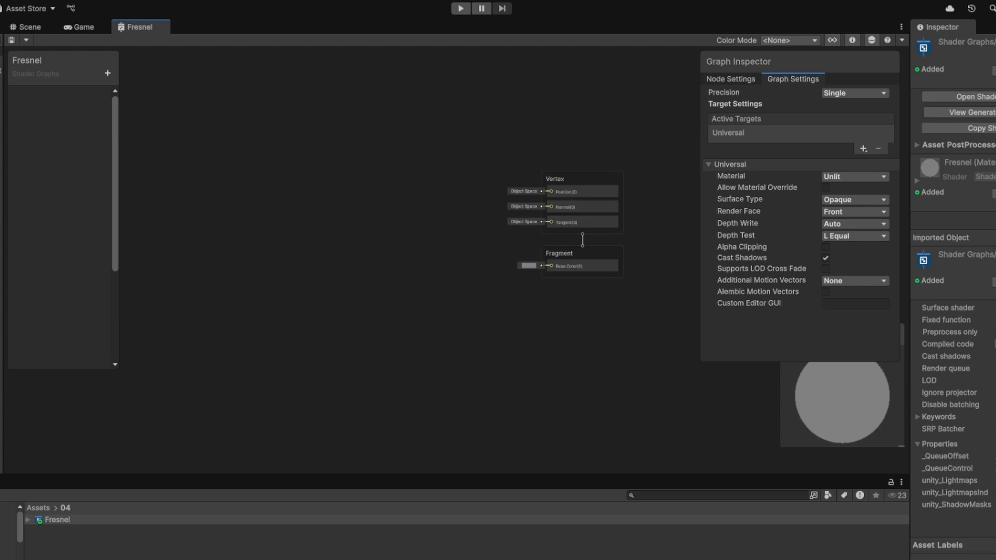
Step: Add a Fresnel Effect node and connect its output to the Fragment's Base Color
right_click(190, 198)
click(226, 207)
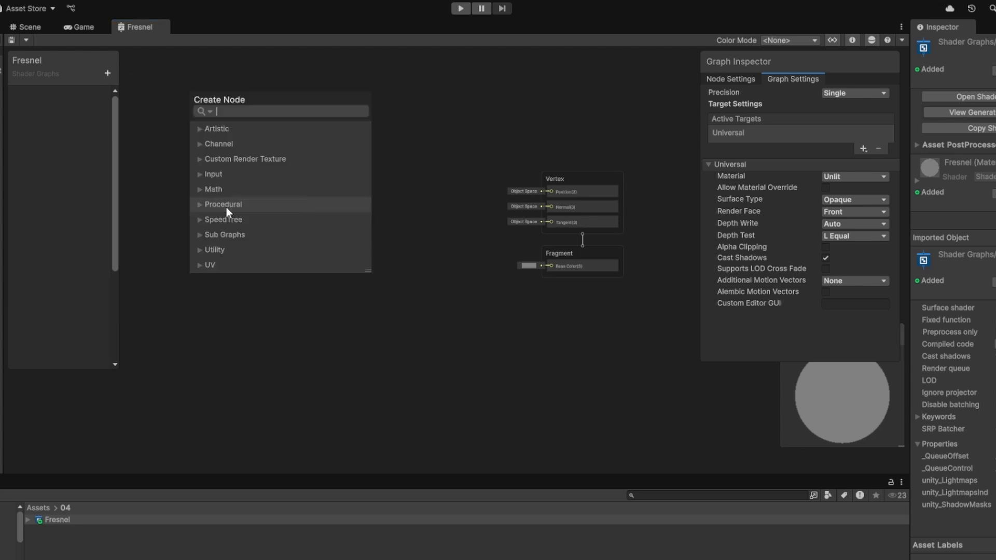
text(frese)
key(BackSpace)
key(Return)
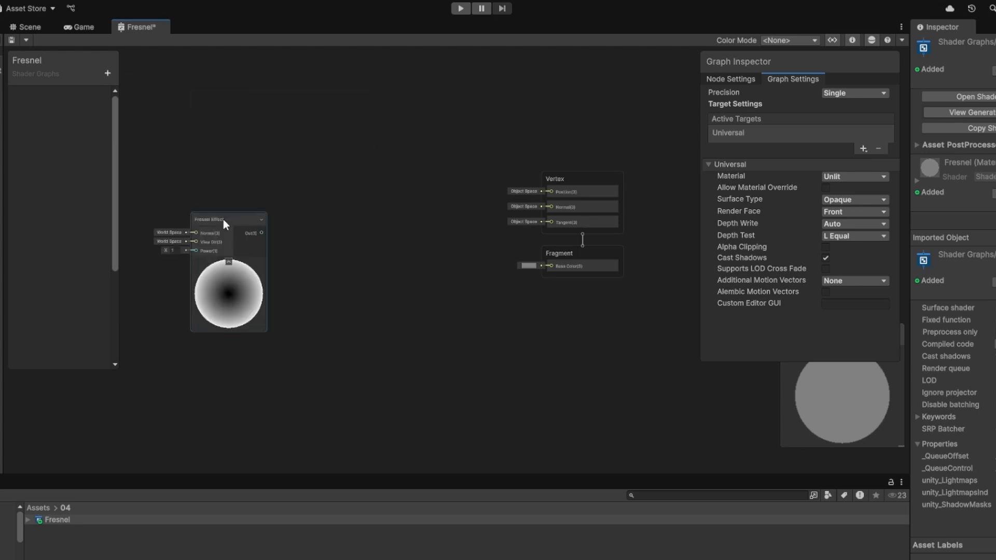
drag(223, 219, 233, 169)
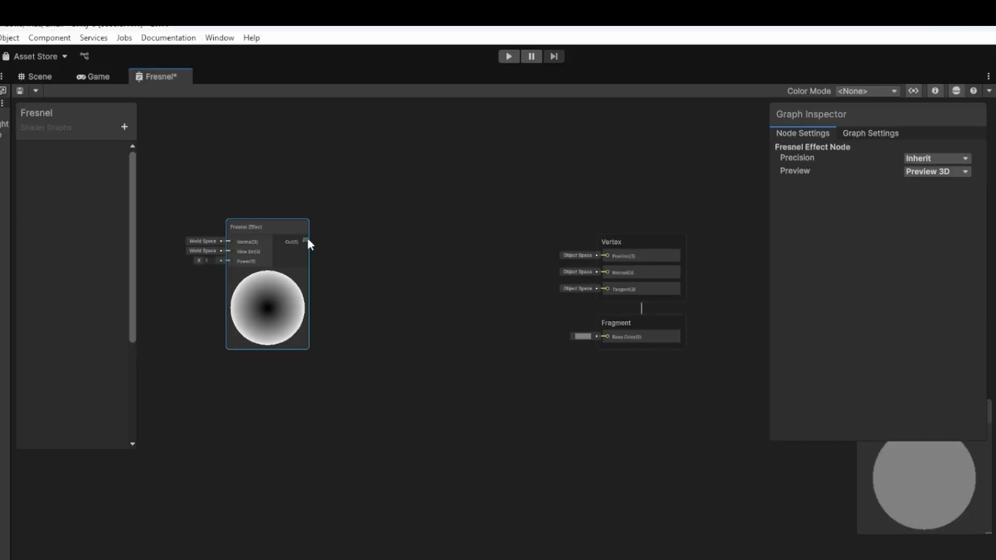
drag(305, 240, 607, 336)
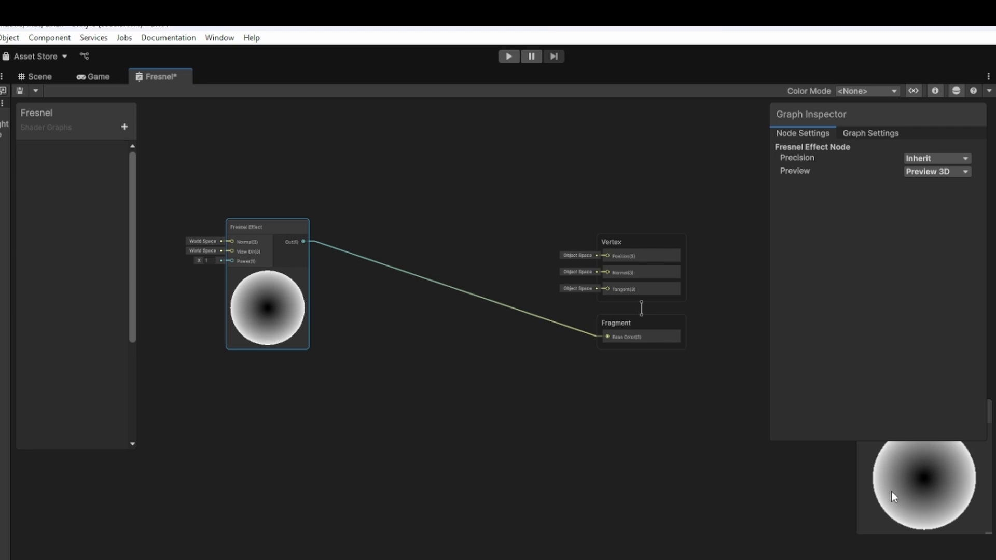
Step: Add a Float property named Power to the shader graph
click(124, 126)
click(153, 152)
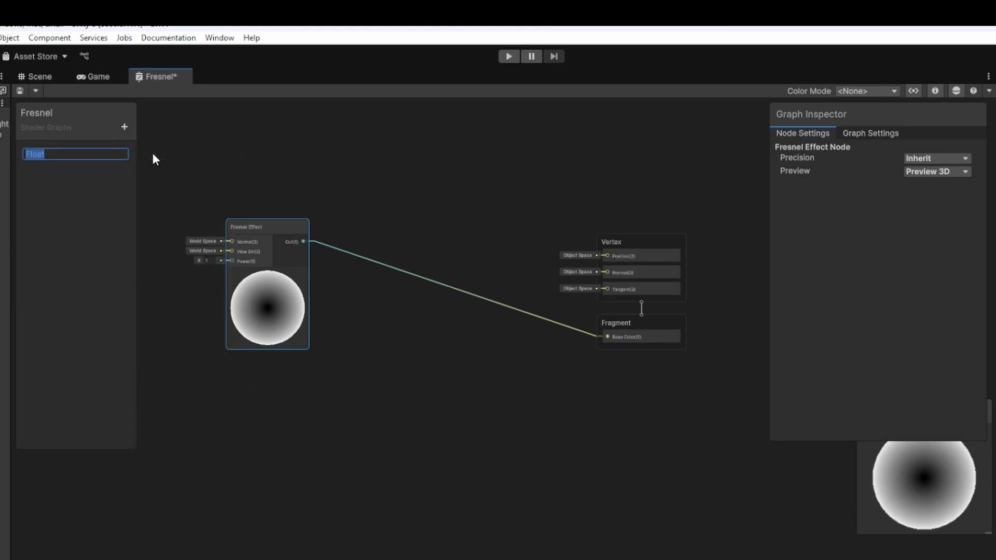
text(Power)
key(Return)
Step: Set the Power property to Slider mode with a default value of 1 and a maximum of 10
click(56, 152)
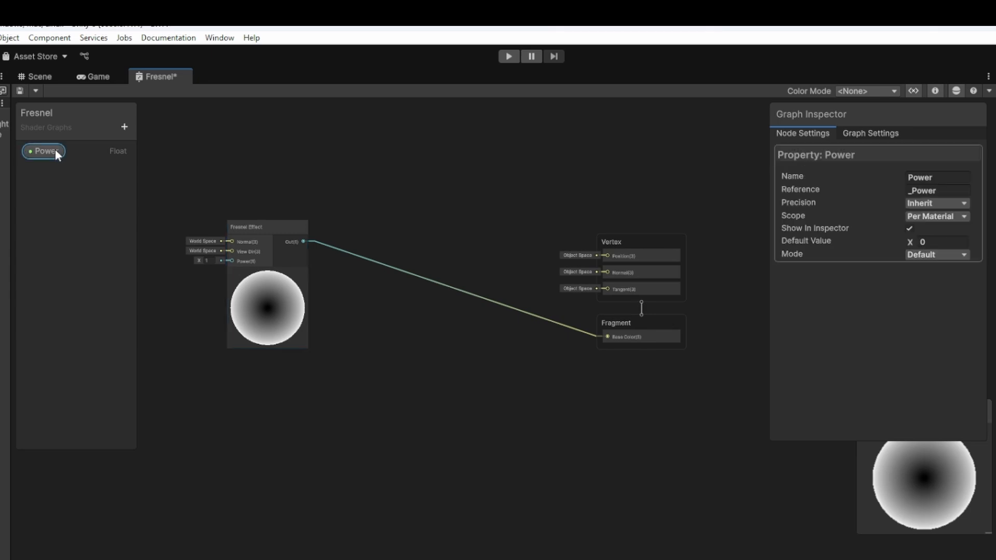
click(964, 255)
click(941, 304)
click(934, 242)
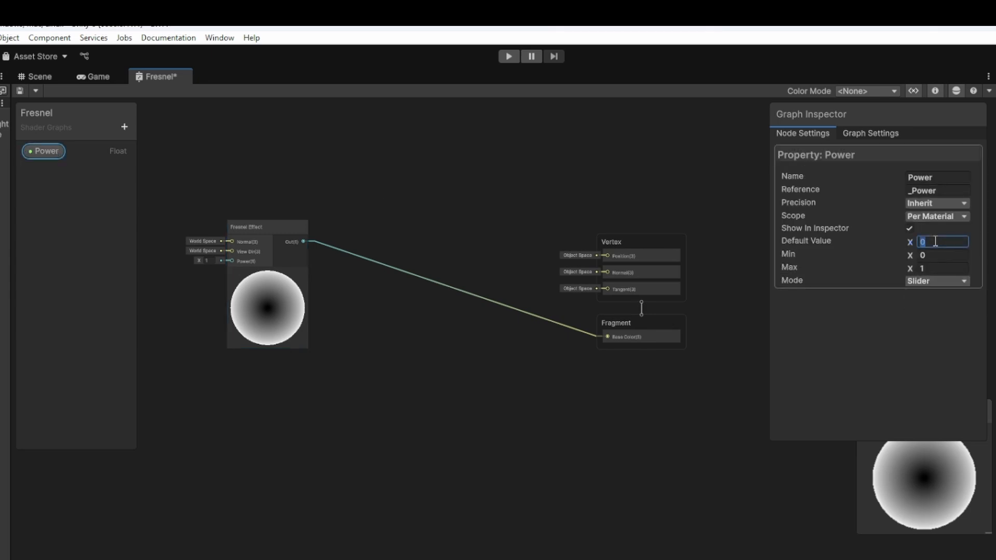
text(1)
Step: Connect the Power property to the Fresnel Effect's Power input and set its default value to 1.82
drag(181, 287, 231, 261)
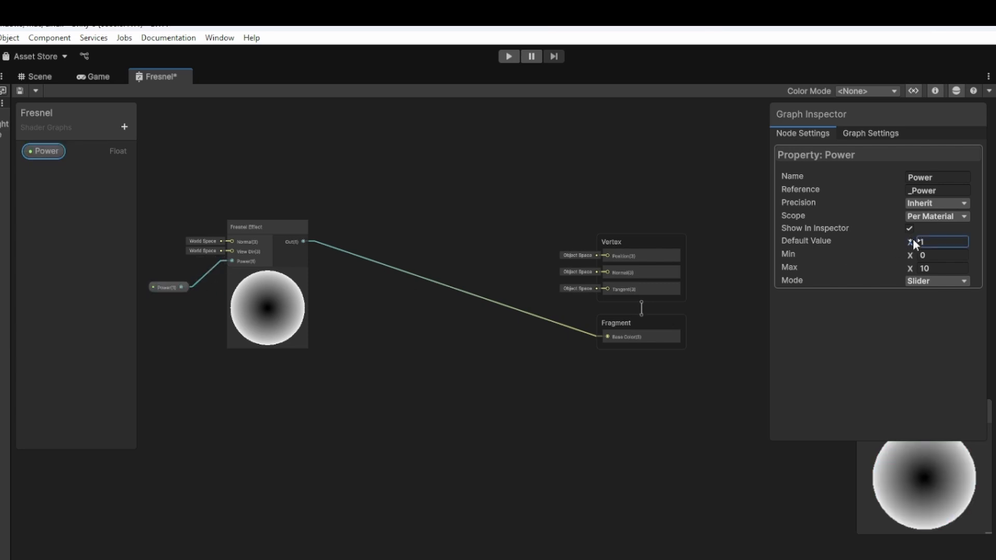
mouse_move(912, 240)
mouse_down()
mouse_move(943, 240)
mouse_move(916, 243)
mouse_move(929, 243)
mouse_up()
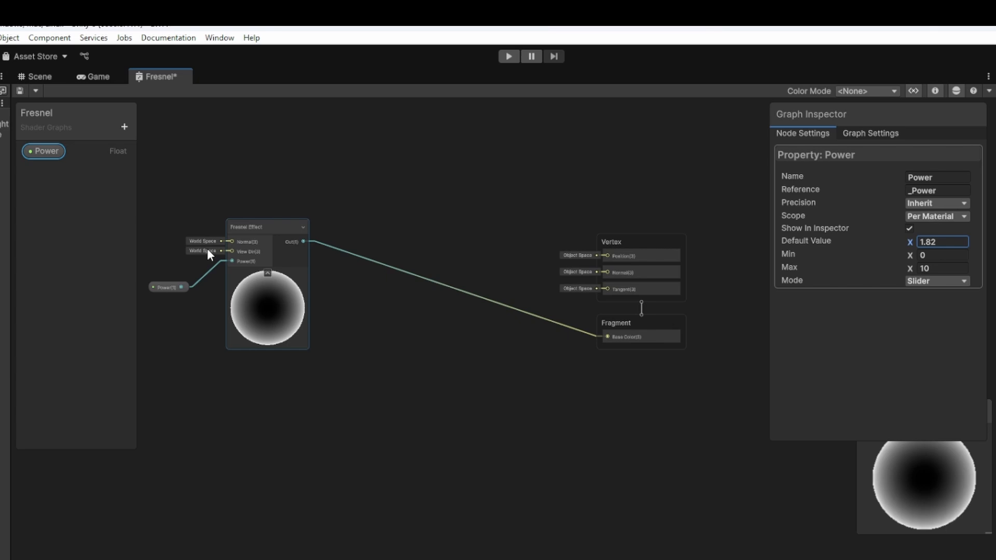
click(198, 380)
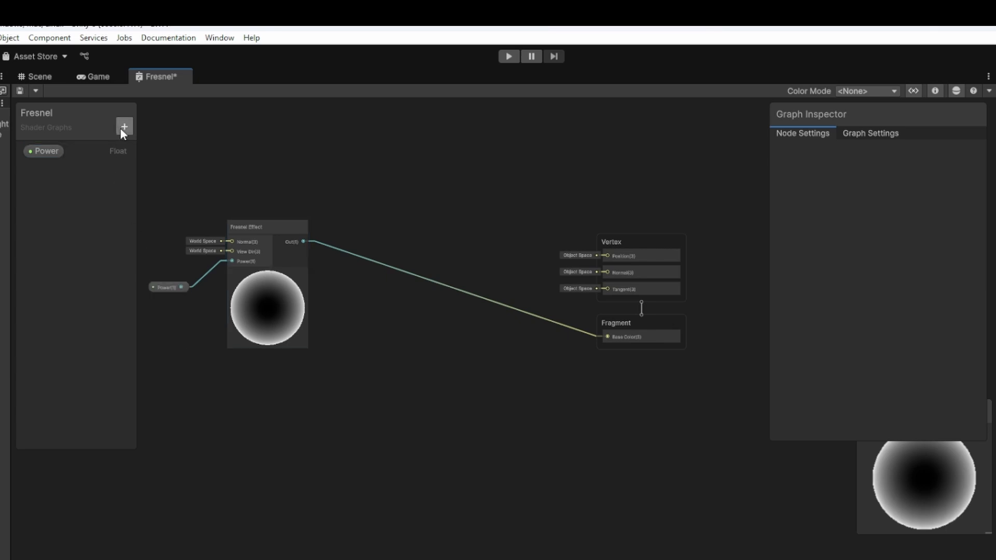
click(124, 127)
click(138, 159)
key(Return)
click(41, 166)
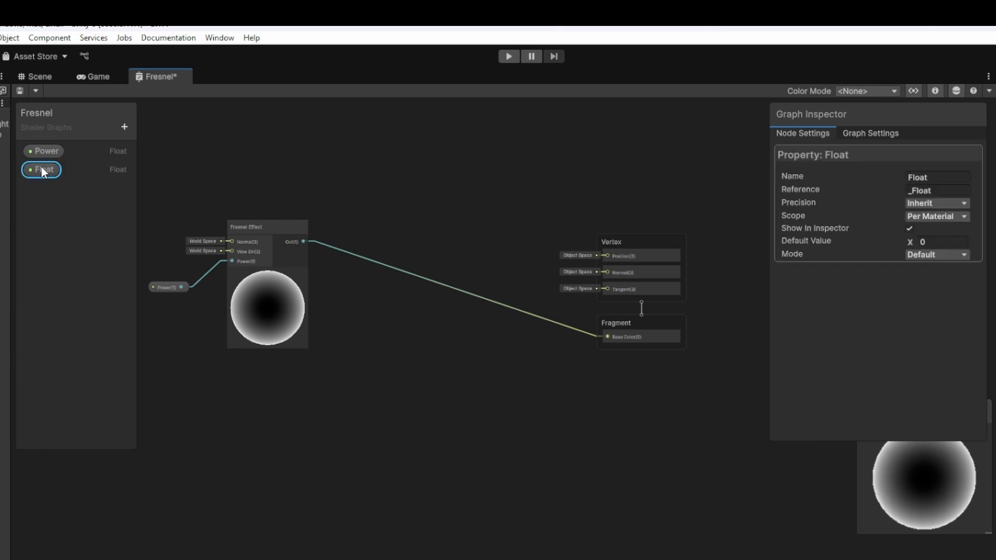
key(Delete)
Step: Add a Color property named EdgeColor to the shader graph
click(123, 133)
click(157, 223)
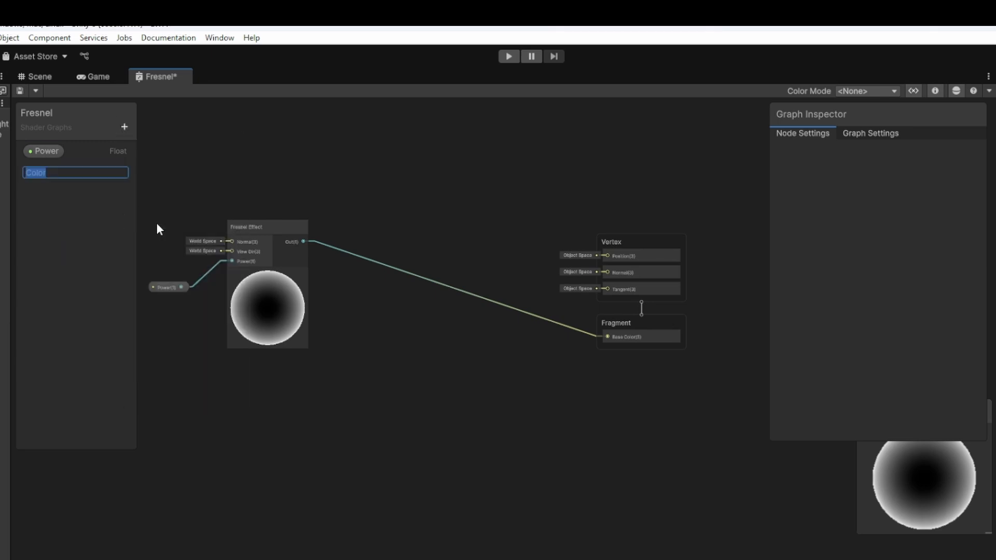
text(Bas)
key(BackSpace)
key(BackSpace)
key(BackSpace)
text(Edge)
key(BackSpace)
text(Color)
key(Return)
Step: Place the EdgeColor property in the graph and feed it into input A of a new Multiply node
drag(61, 172, 344, 188)
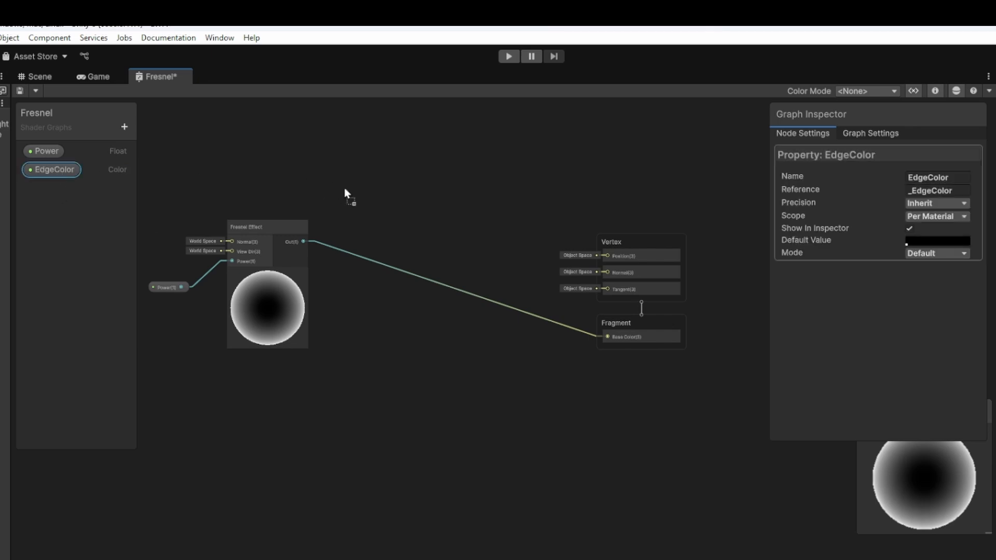
text(mul)
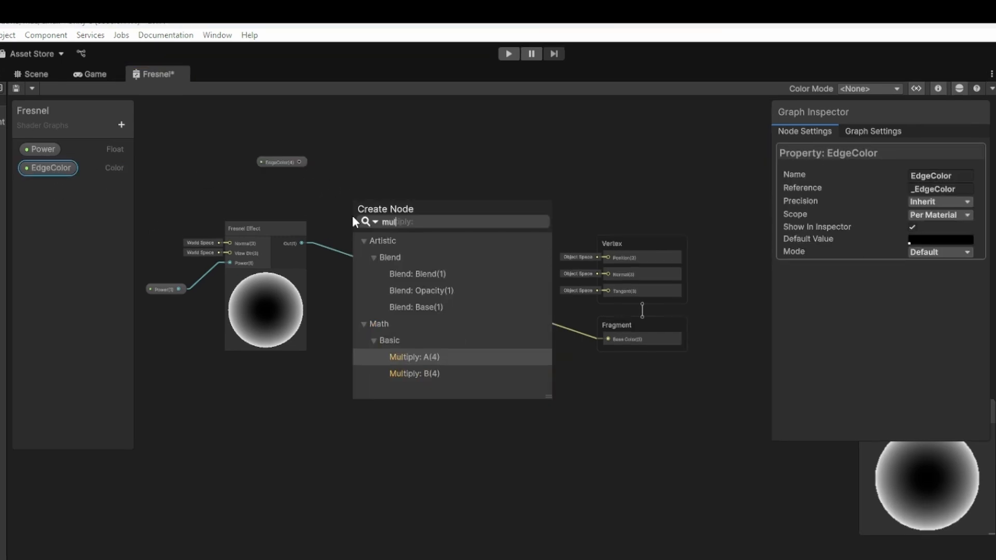
key(Return)
drag(352, 216, 367, 201)
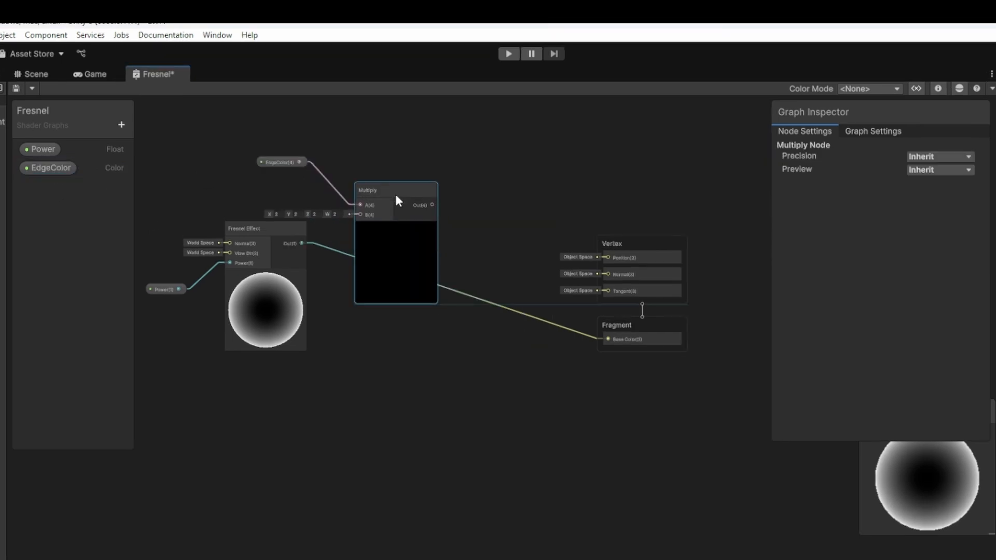
Step: Replace the direct Fresnel link to Base Color by routing the Fresnel output through Multiply's B input and the Multiply output to Base Color
click(339, 252)
key(Delete)
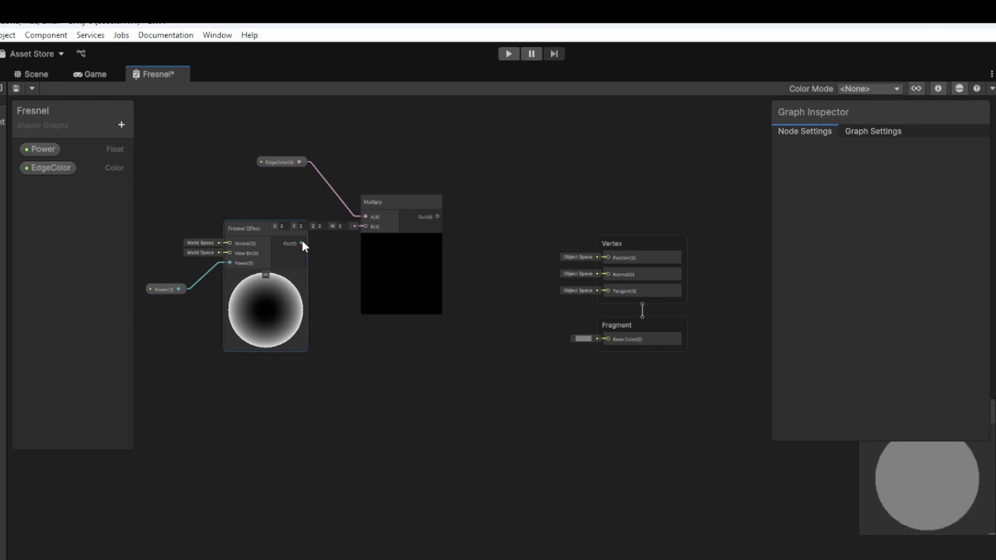
drag(302, 243, 363, 226)
drag(438, 217, 596, 334)
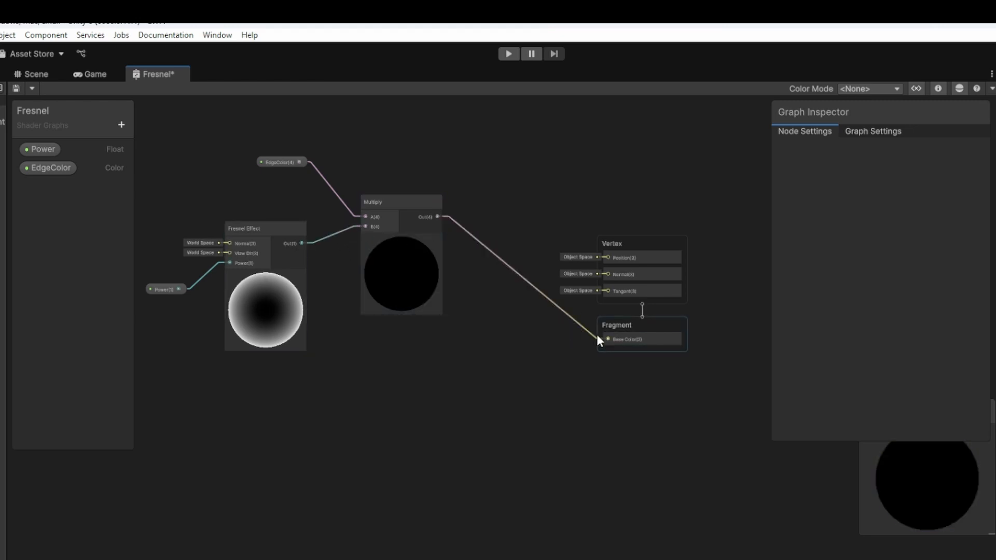
Step: Set the default value of the EdgeColor property to a saturated blue
click(284, 163)
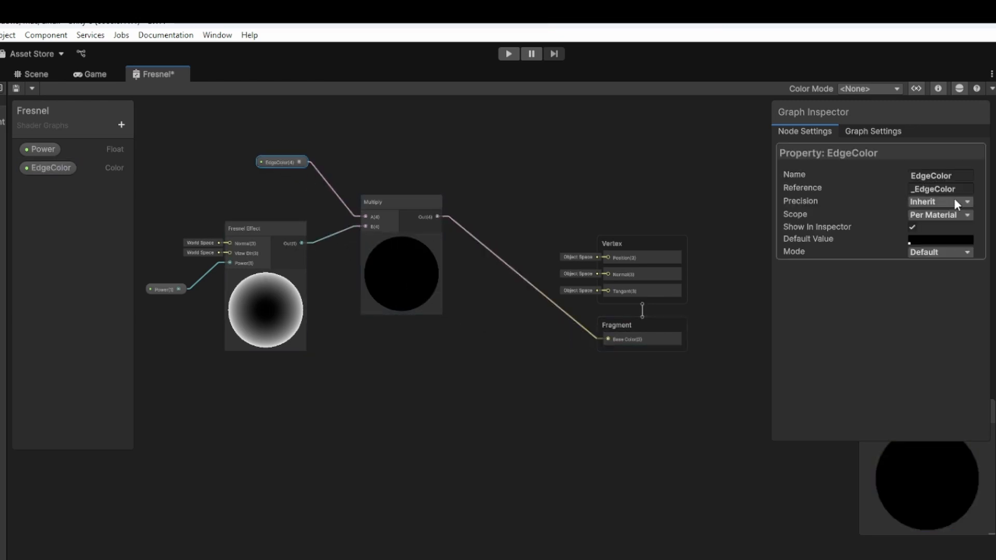
click(940, 240)
click(958, 367)
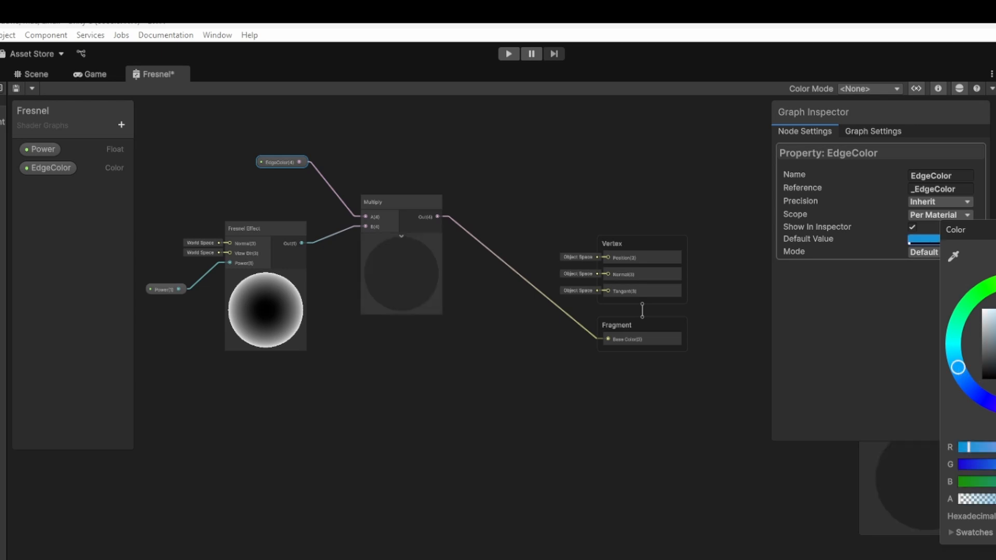
click(969, 387)
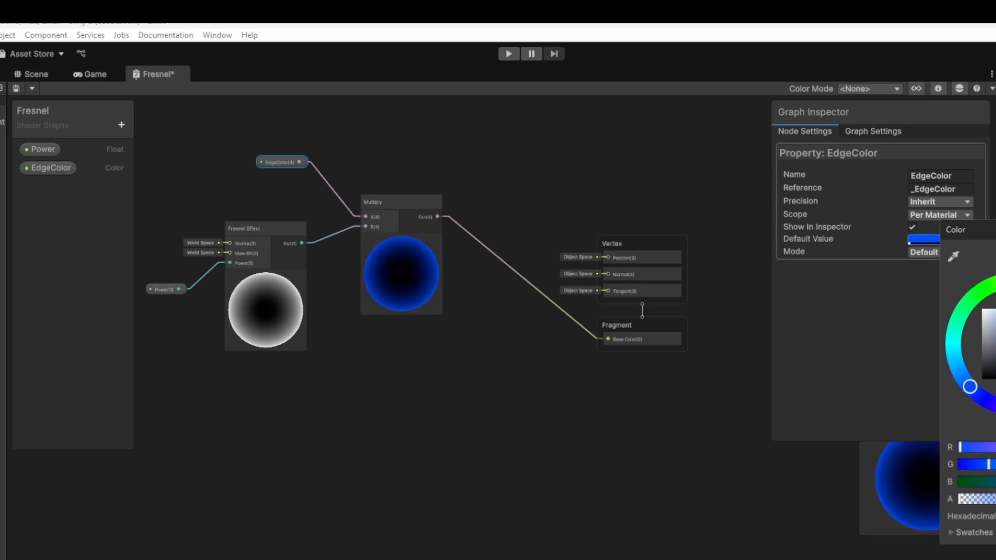
click(870, 307)
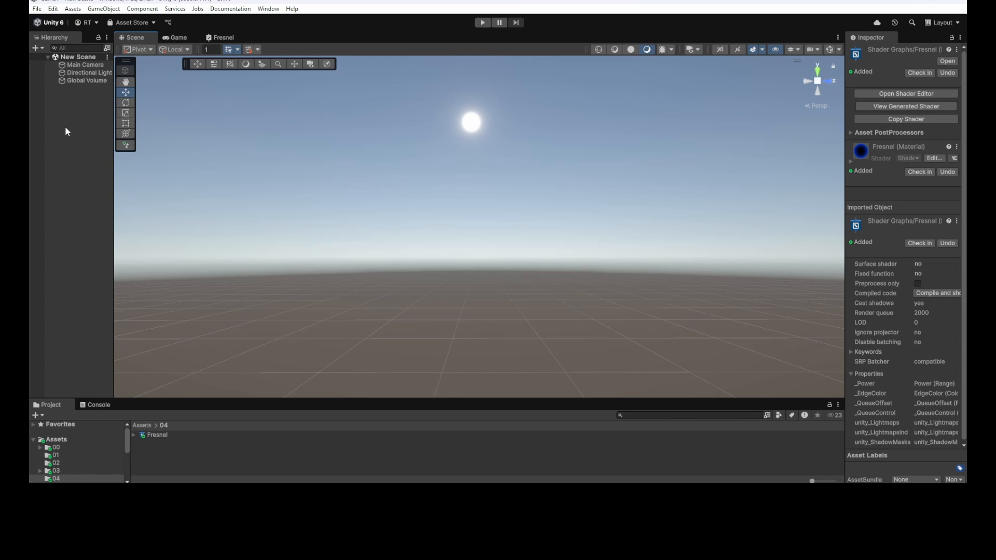
Step: Add a 3D Sphere object to the scene
right_click(71, 126)
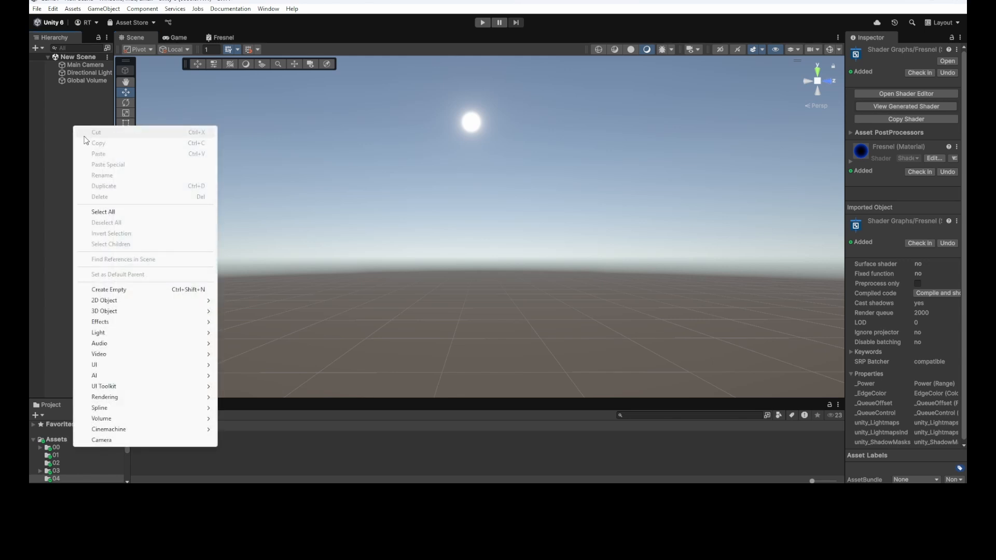
mouse_move(130, 310)
click(256, 323)
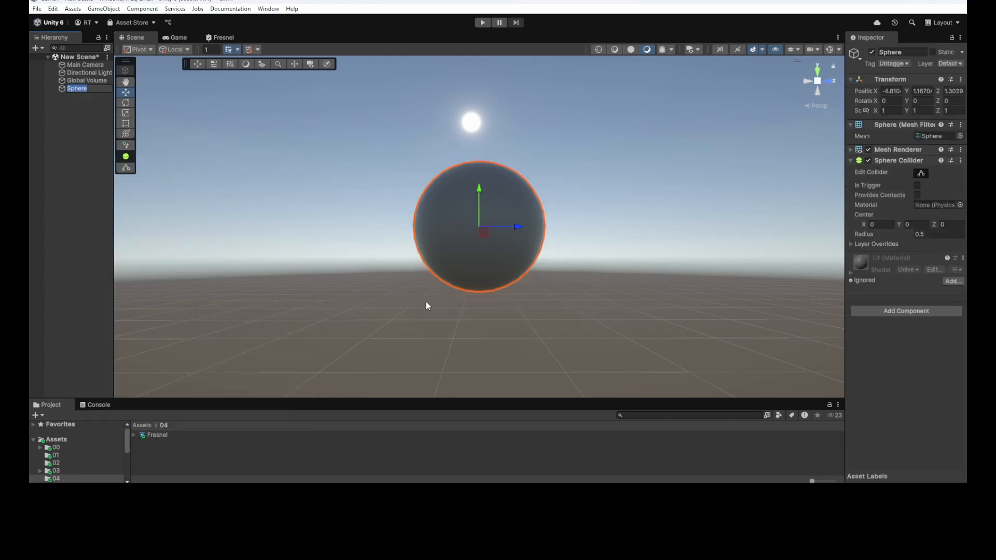
Step: Create a material from the Fresnel shader graph in folder 04, keeping the name Shader Graphs_Fresnel
click(164, 465)
click(161, 436)
right_click(161, 436)
mouse_move(181, 140)
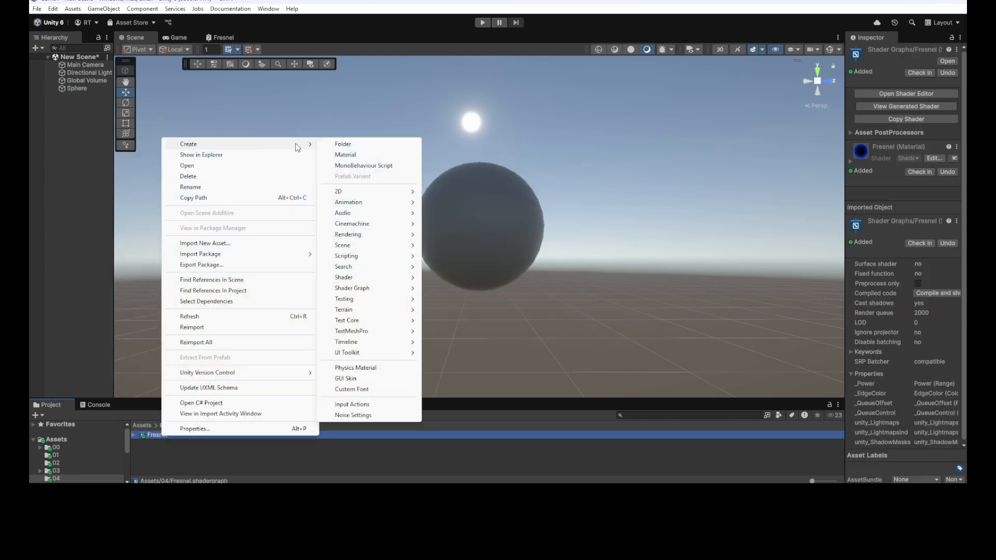
click(352, 156)
key(Return)
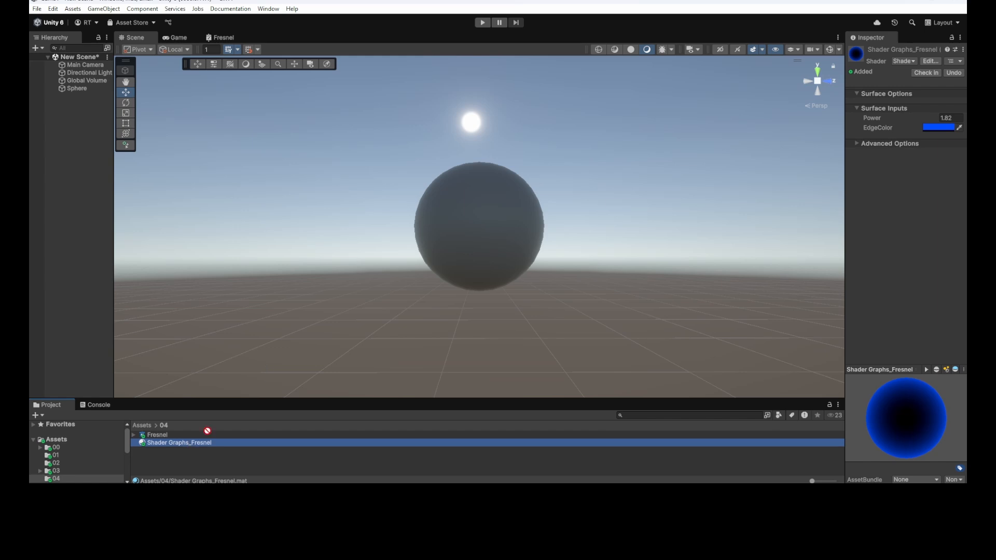
Step: Apply the Shader Graphs_Fresnel material to the sphere and adjust the material's Power slider
drag(207, 431, 470, 249)
drag(847, 205, 760, 211)
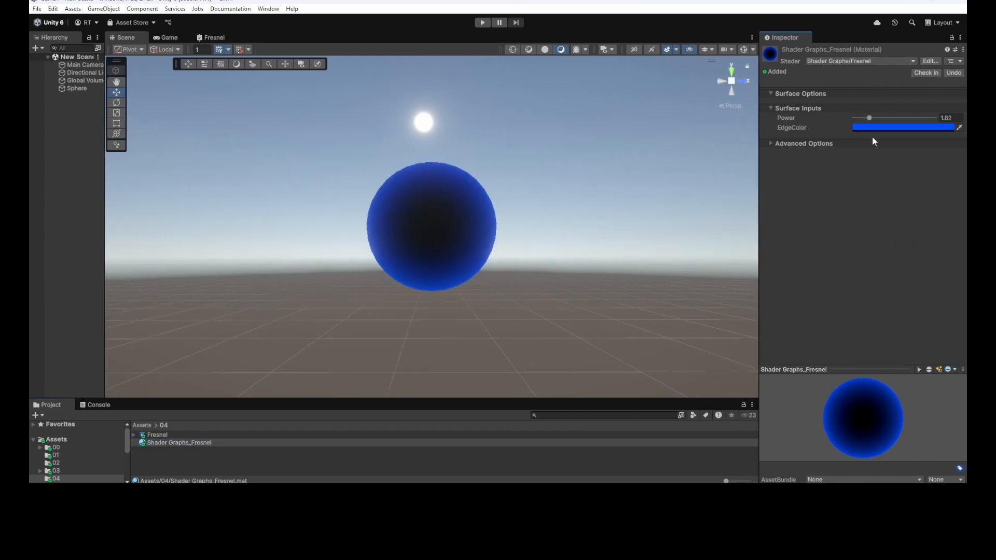
mouse_move(869, 118)
mouse_down()
mouse_move(879, 116)
mouse_move(873, 123)
mouse_up()
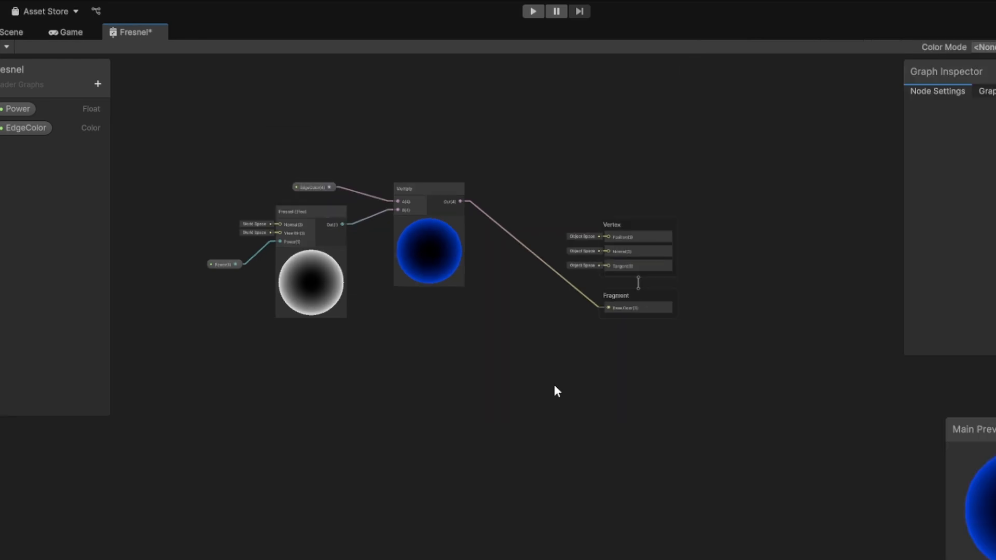
Step: Add a Time node to the Fresnel graph, below and left of the existing nodes
middle_drag(232, 375, 317, 370)
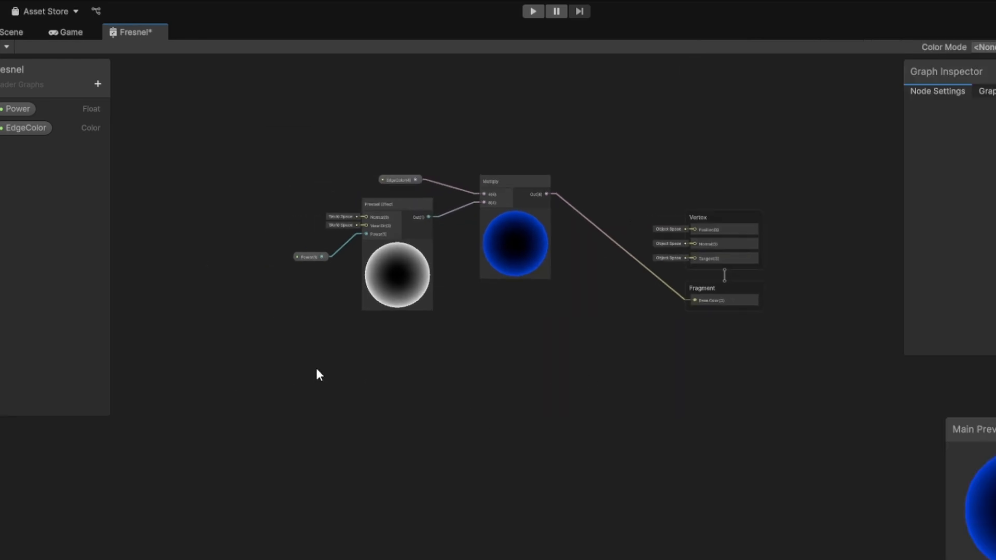
right_click(221, 393)
click(260, 397)
text(Time)
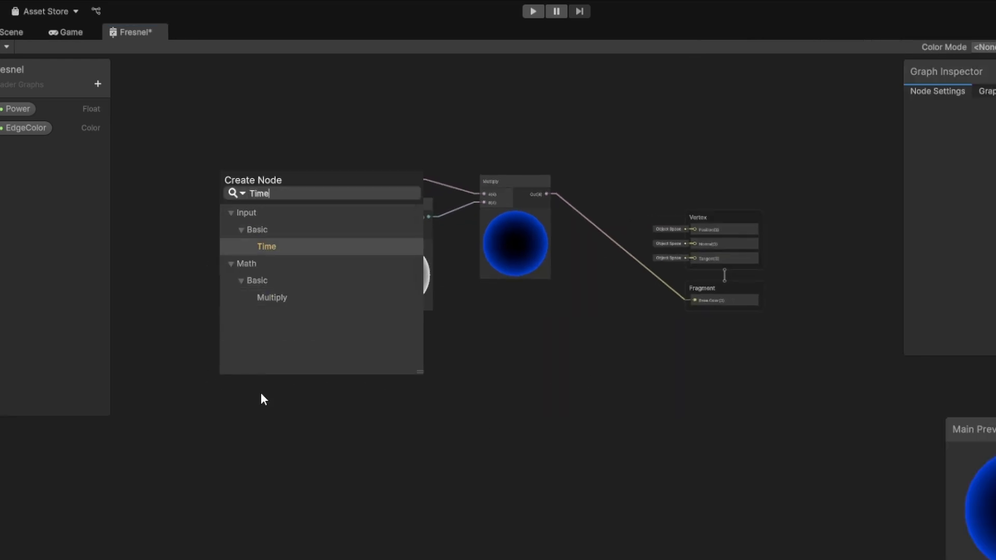
key(Return)
drag(241, 415, 202, 398)
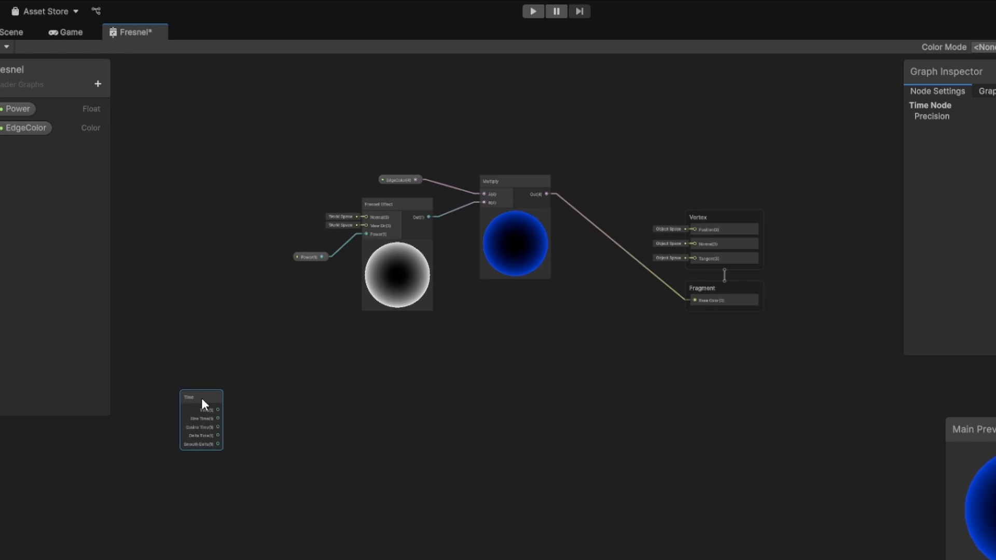
Step: Add a Float property named Speed to the shader graph
click(97, 83)
click(128, 111)
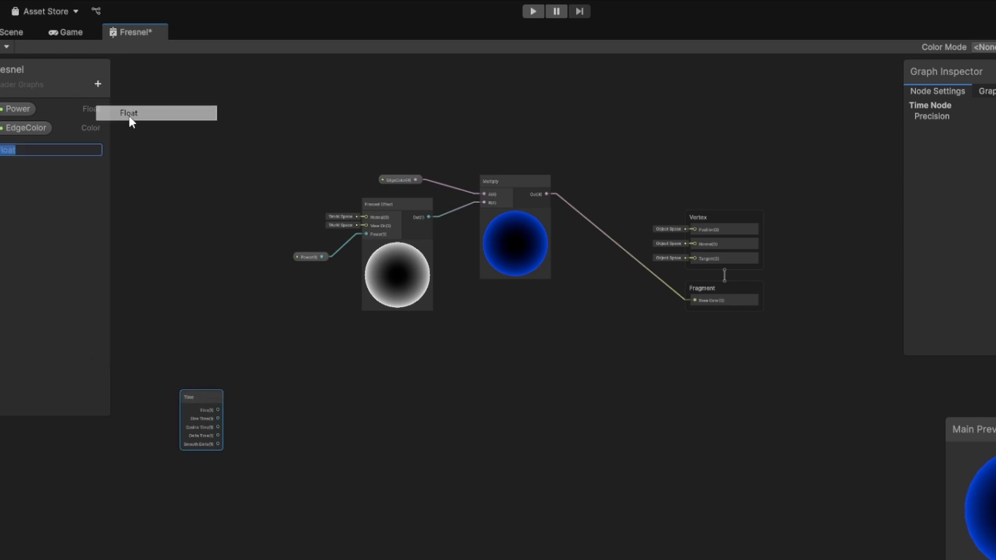
text(Speed)
key(Return)
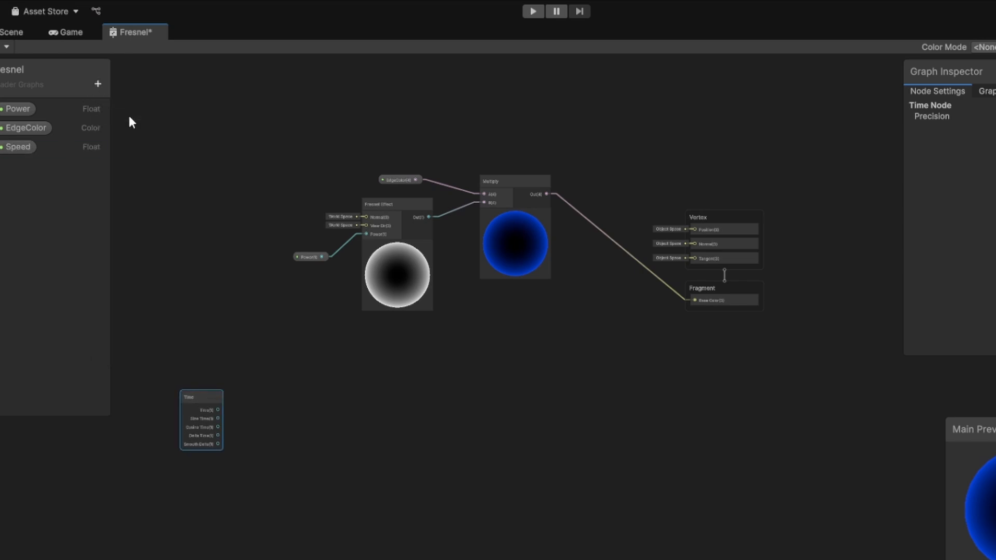
Step: Place the Speed property near the Time node and feed it into input A of a new Multiply node
drag(23, 148, 254, 400)
text(Mul)
key(Return)
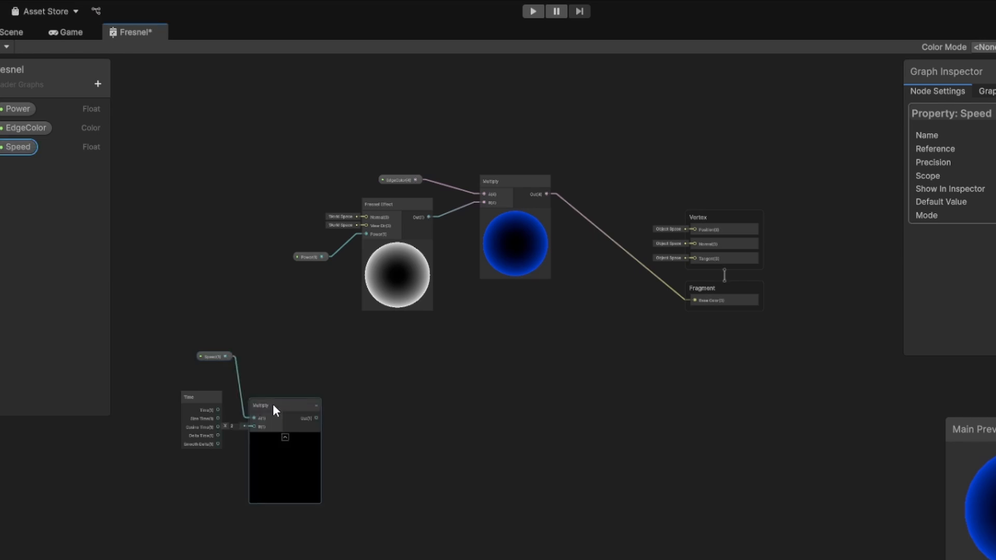
Step: Position the new Multiply node and the Time node, and connect the Time output to Multiply's B input
scroll(234, 414, up, 2)
scroll(234, 414, up, 2)
drag(320, 312, 358, 280)
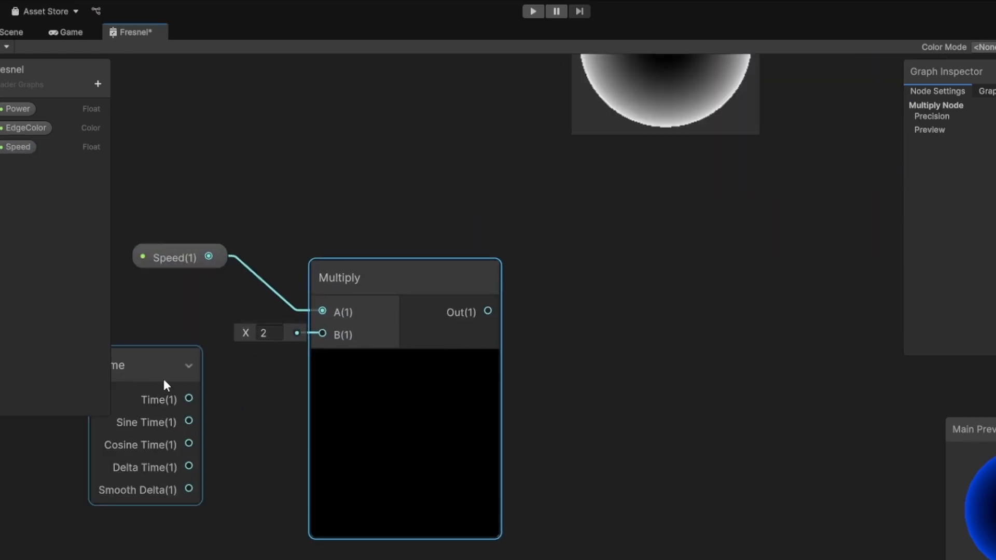
click(171, 386)
drag(230, 397, 319, 336)
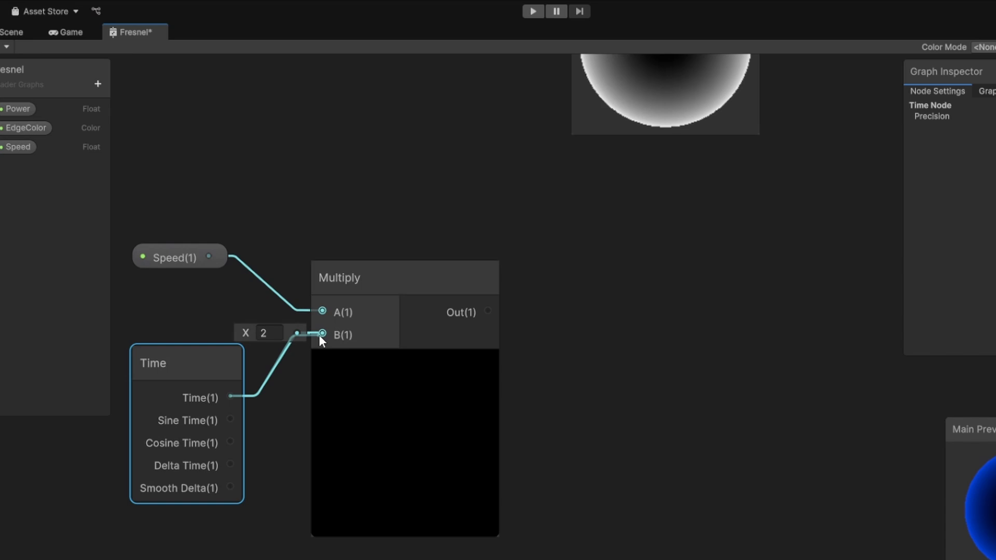
Step: Feed the time Multiply's output into a new Sine node and open the settings of the Speed property
drag(488, 310, 537, 312)
text(si)
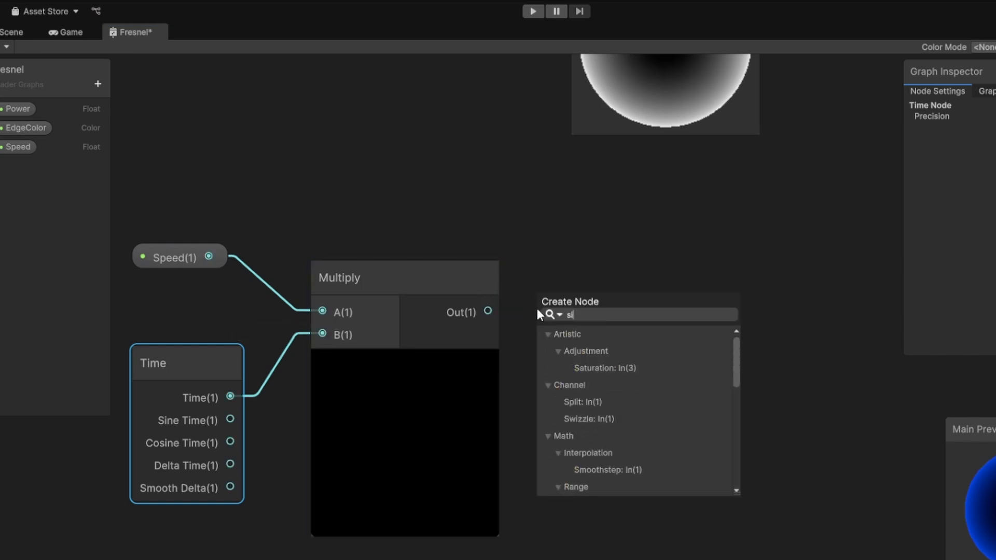
text(n)
key(Return)
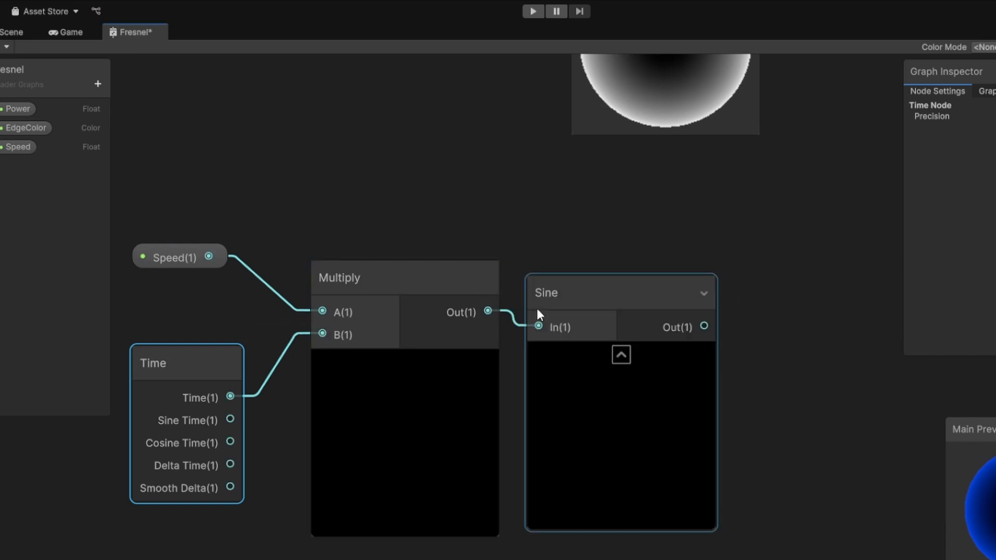
click(188, 254)
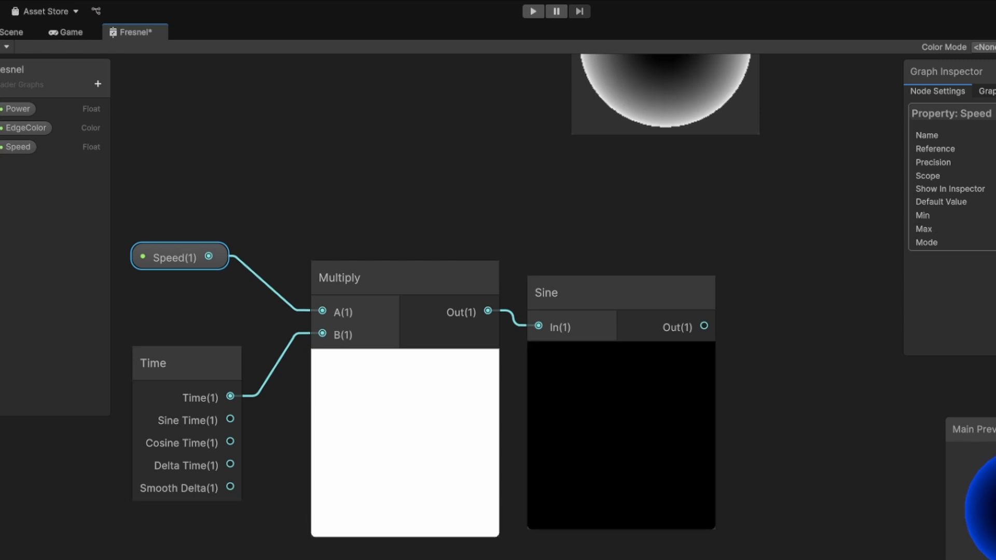
Step: Feed the Sine output into a new Remap node and align it beside the Sine node
scroll(651, 369, down, 5)
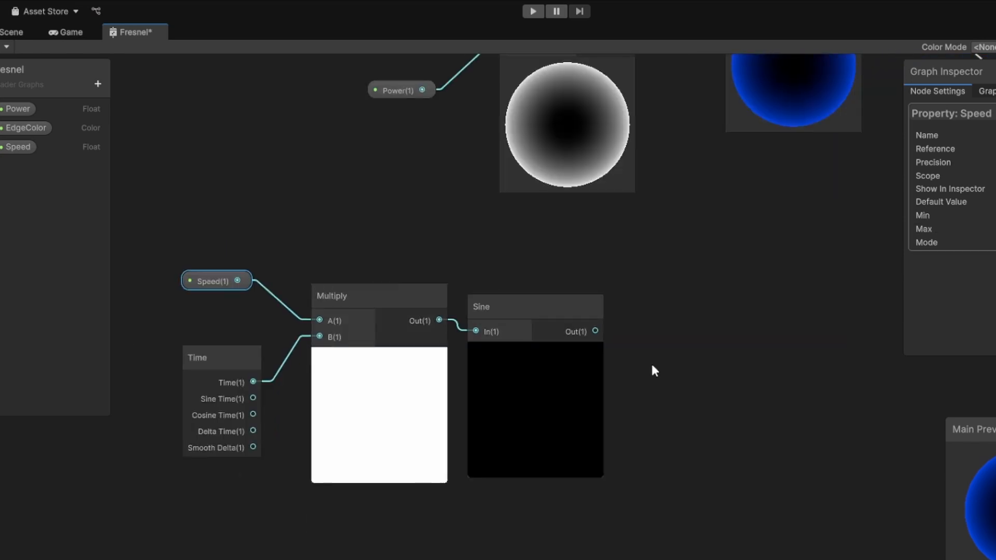
middle_drag(793, 358, 649, 367)
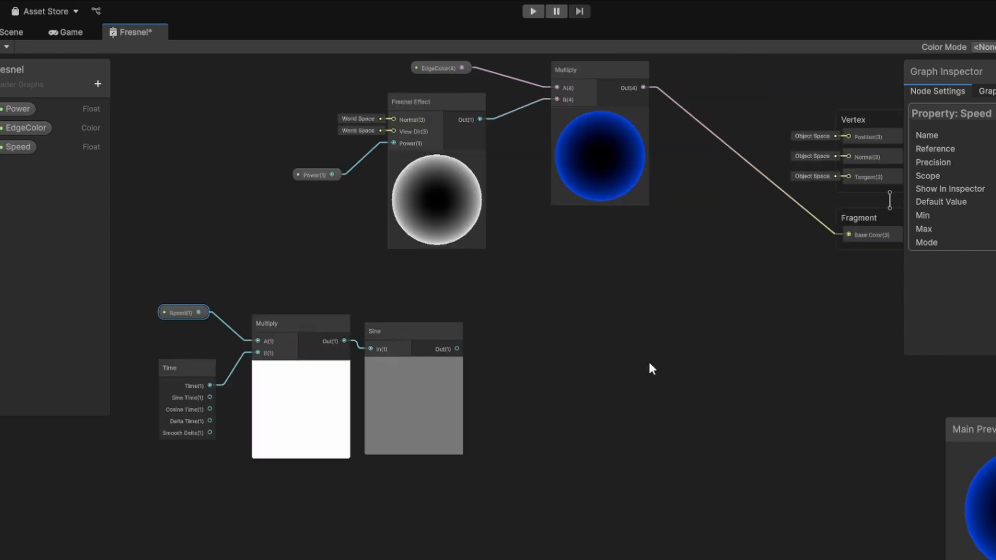
key(space)
text(re)
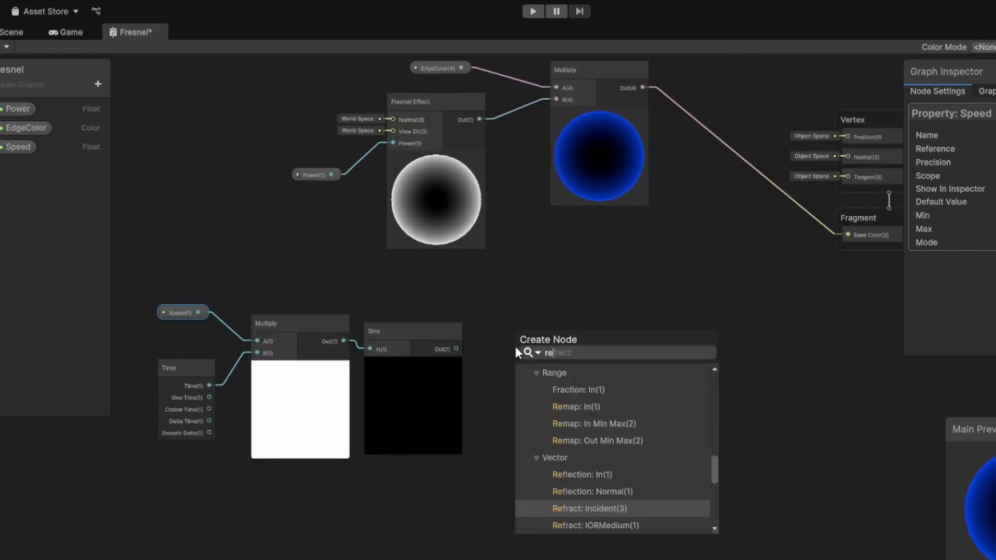
text(map)
key(Return)
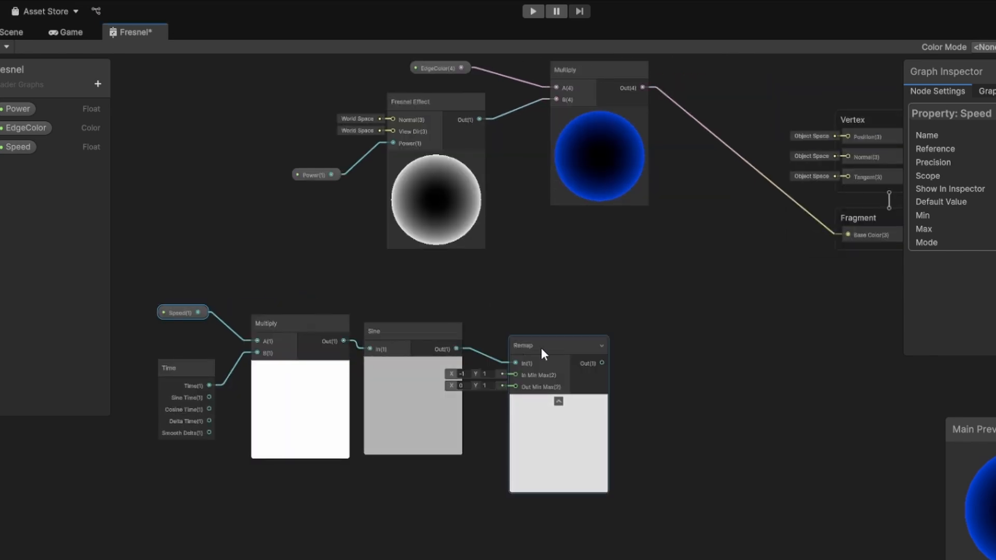
drag(541, 347, 540, 338)
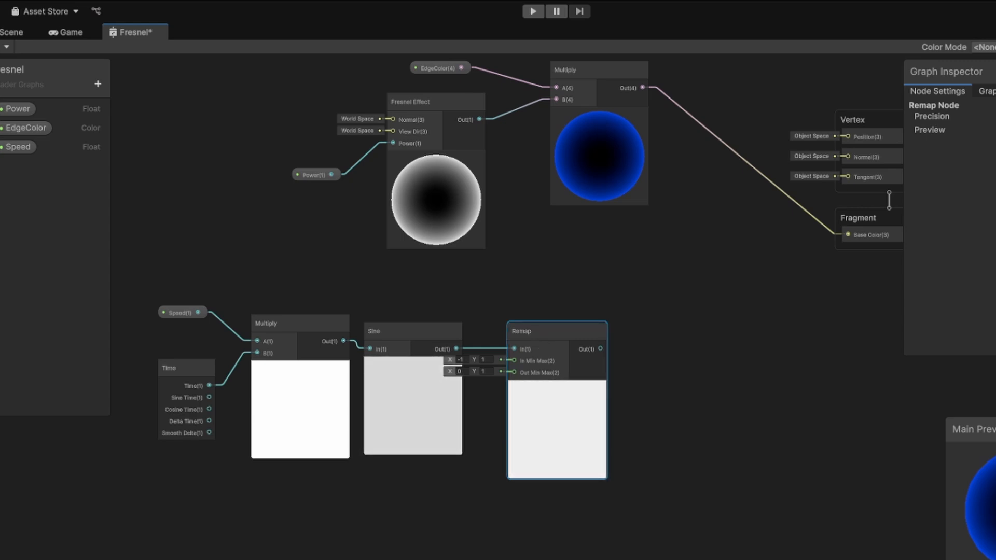
Step: Add a Float property named Intensity to the shader graph
click(98, 84)
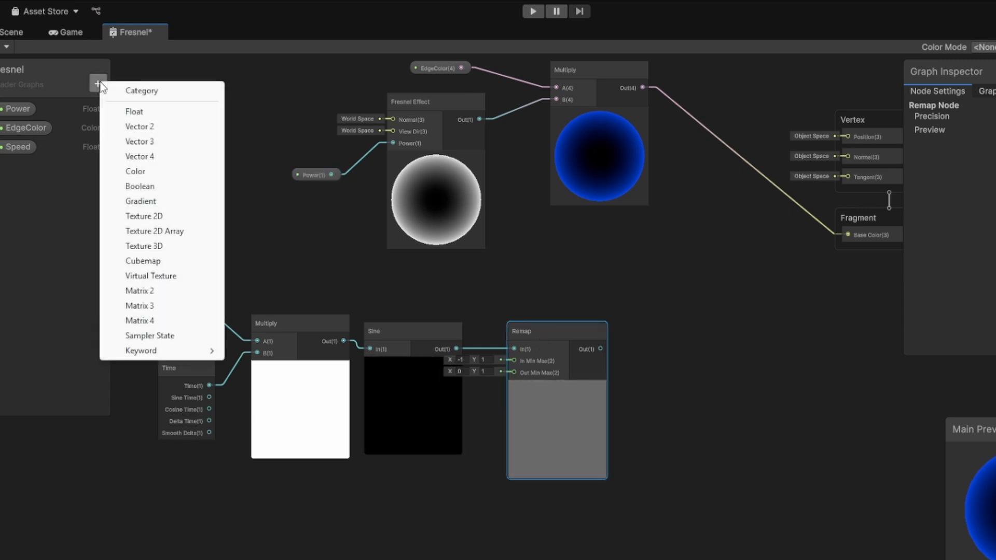
click(135, 111)
text(Intensity)
key(Return)
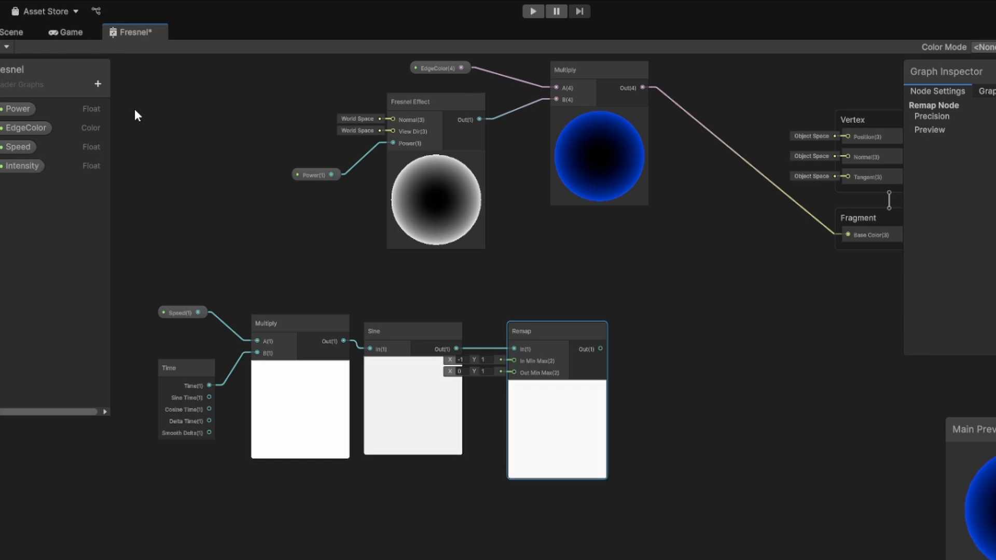
Step: Place Intensity above the Remap node and multiply it with the Remap output in a new Multiply node, using Intensity as input A
drag(42, 162, 656, 322)
text(mul)
key(Return)
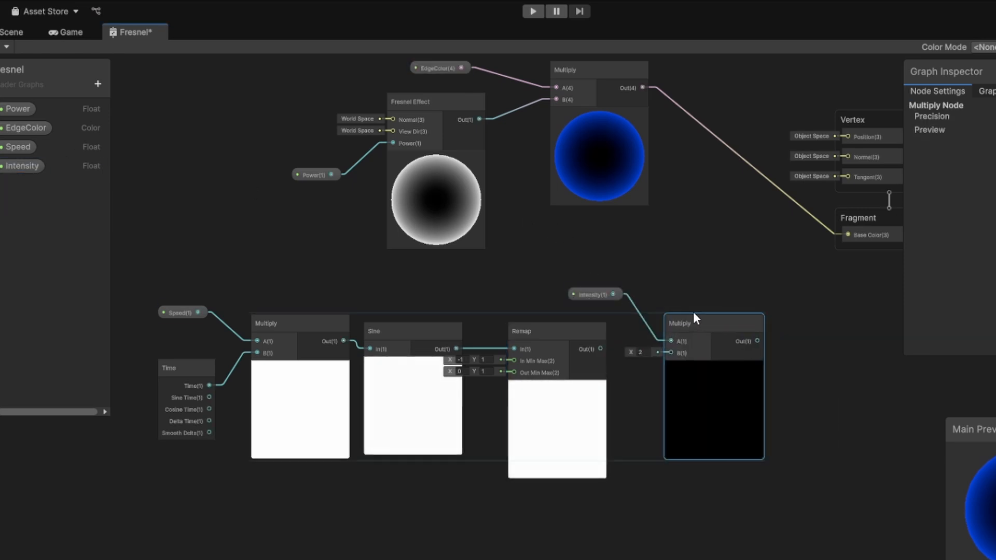
drag(601, 349, 658, 353)
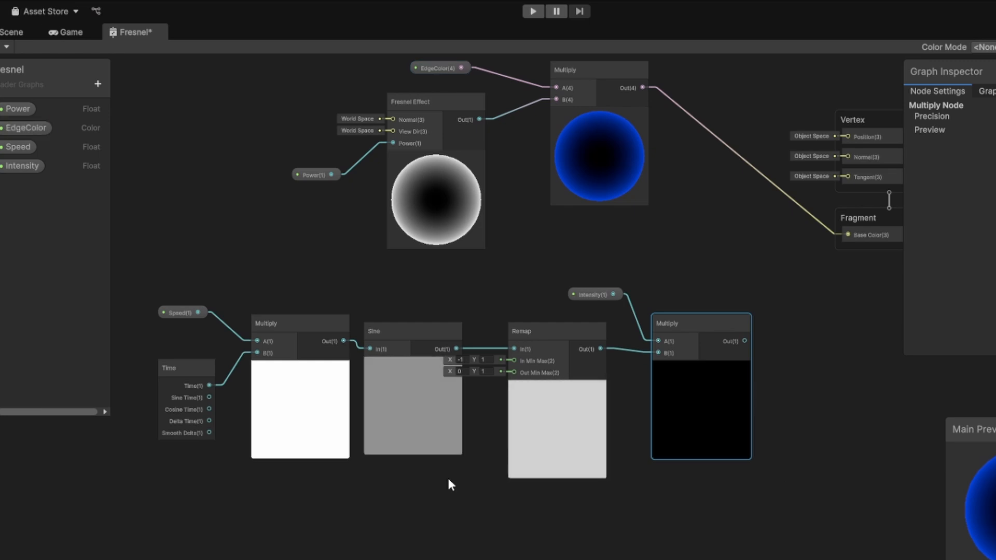
Step: Move the whole group of time animation nodes down and to the left in the graph
drag(134, 282, 860, 533)
drag(570, 336, 311, 395)
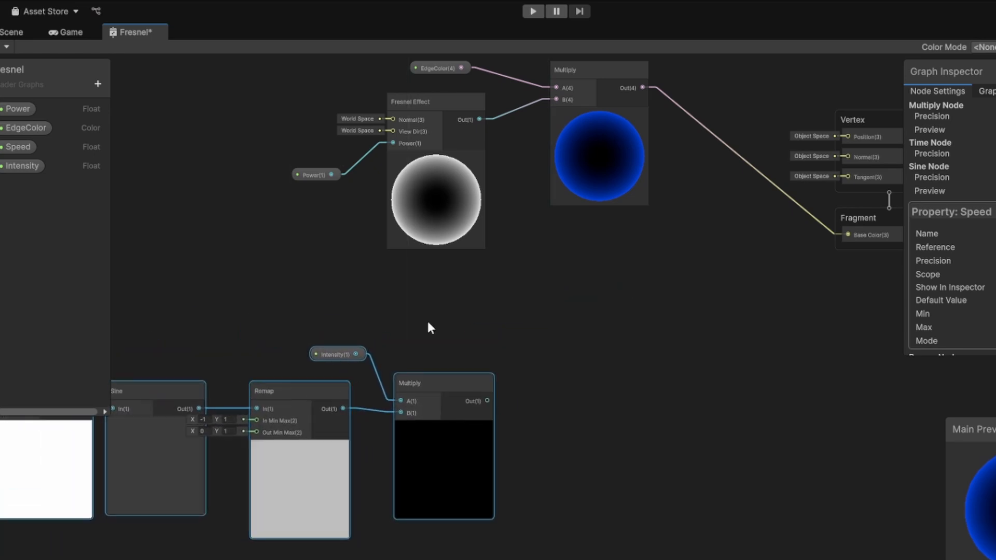
Step: Try to reroute EdgeColor through a new Multiply node combined with the Intensity branch and into the Fresnel Multiply
drag(443, 68, 555, 340)
click(501, 262)
key(Delete)
text(mul)
key(Return)
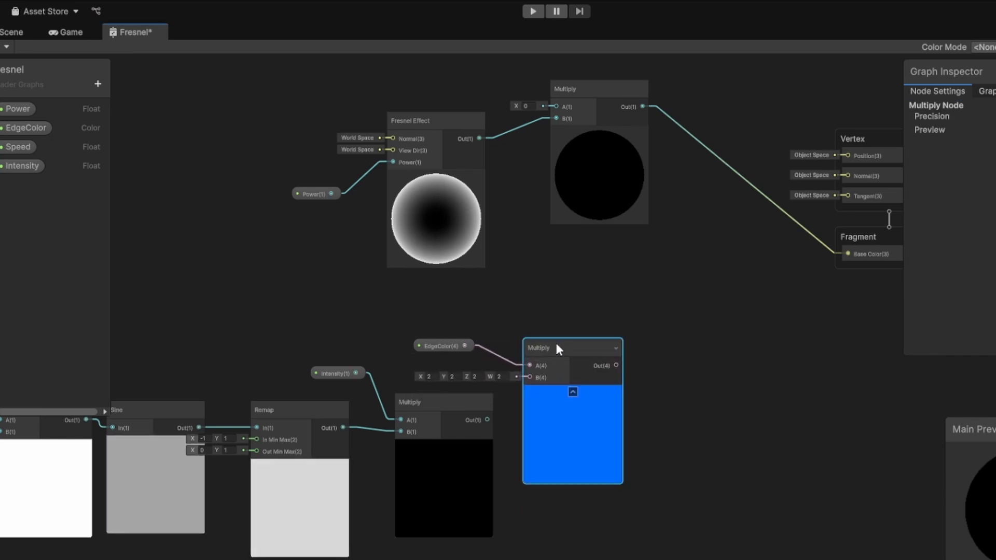
drag(489, 421, 530, 377)
drag(614, 366, 553, 153)
click(441, 392)
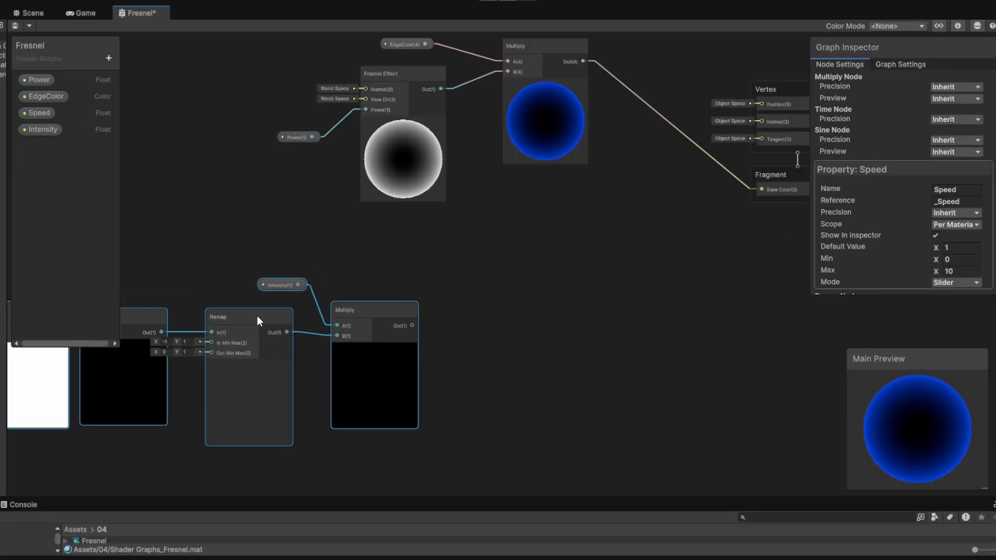
Step: Move EdgeColor down beside the repositioned Intensity branch and delete its link to the Fresnel Multiply
drag(257, 315, 292, 325)
drag(417, 44, 425, 286)
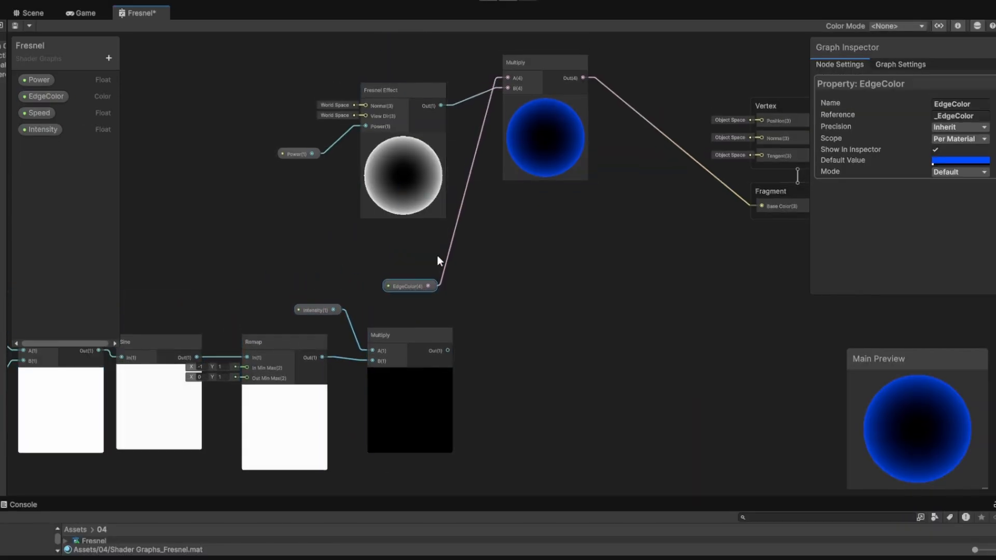
click(460, 213)
key(Delete)
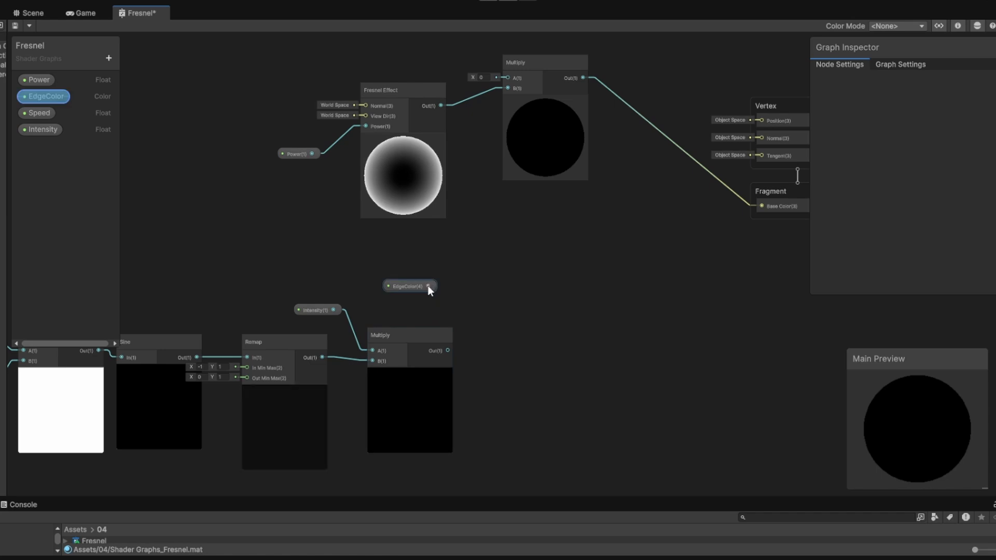
Step: Combine EdgeColor and the Intensity Multiply output in a new Multiply node, and feed the result into input A of the Fresnel Multiply
key(space)
text(multiply)
key(Return)
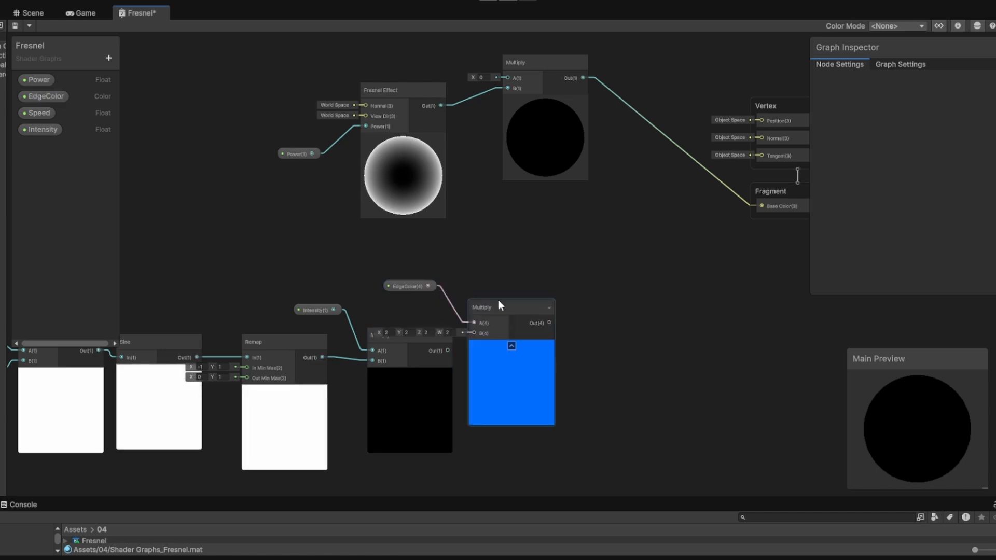
drag(498, 303, 508, 285)
drag(448, 351, 483, 314)
drag(559, 303, 508, 78)
middle_drag(508, 78, 503, 116)
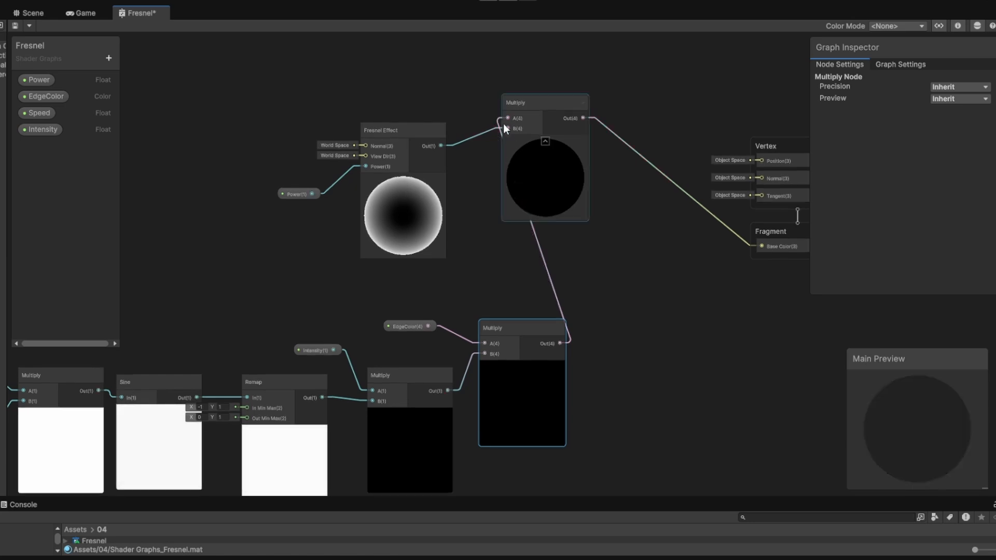
Step: Set the Intensity property's default value to 1 and make it a slider with a maximum of 10
click(412, 326)
click(315, 350)
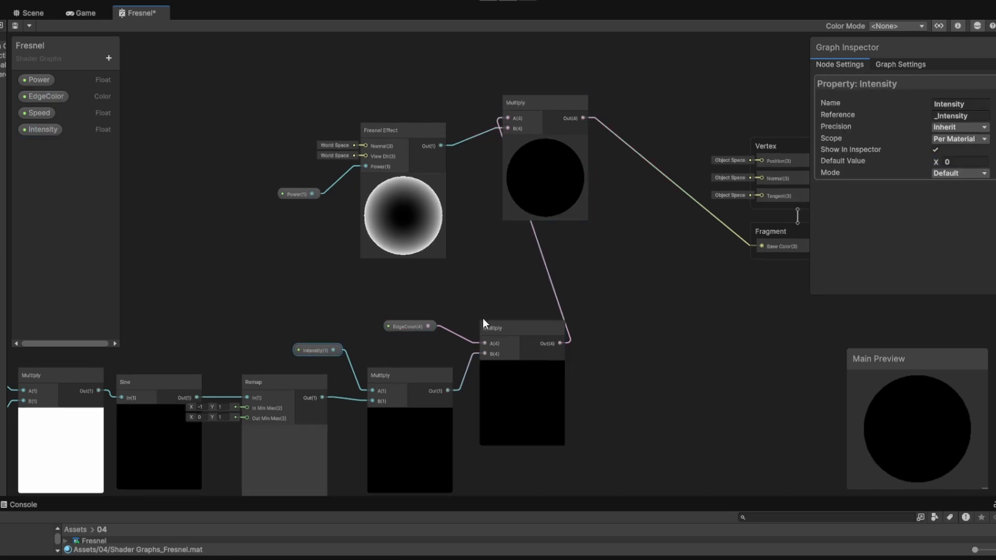
click(964, 165)
text(1)
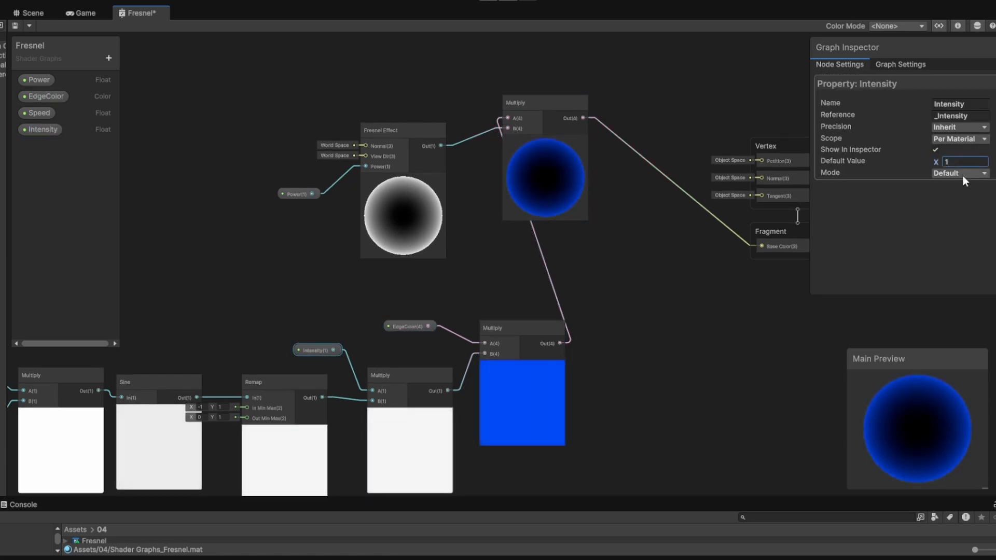
click(962, 173)
click(962, 213)
click(958, 185)
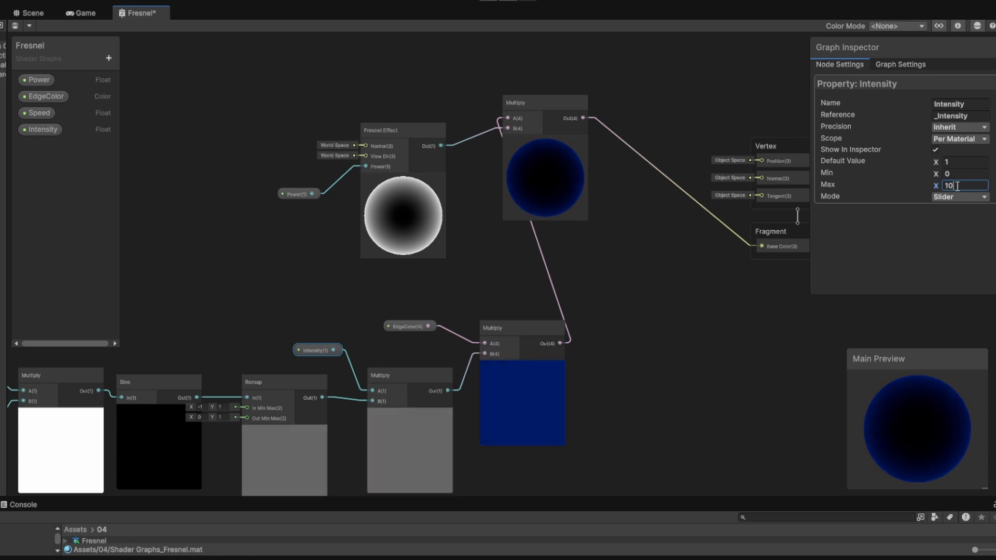
text(10)
click(707, 363)
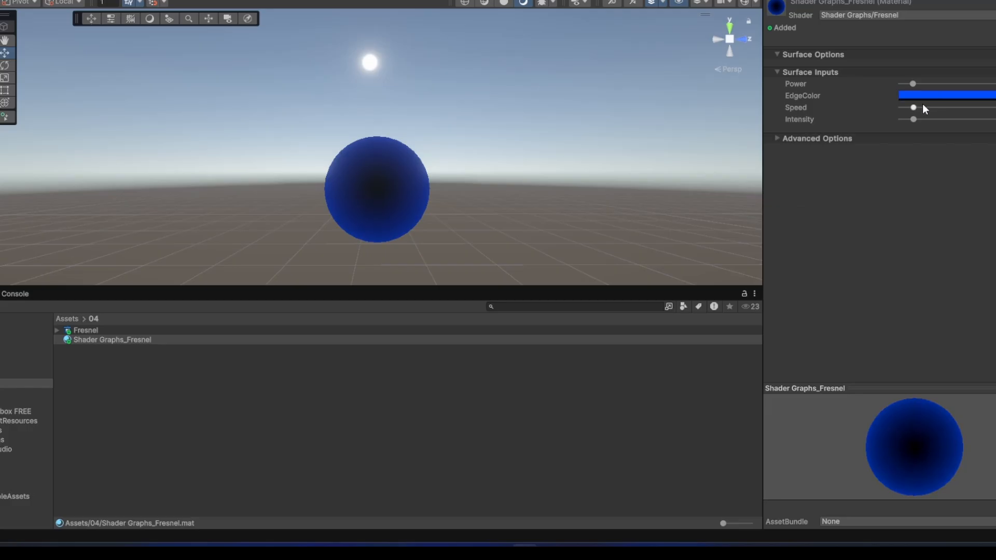
Step: Raise the Fresnel material's Power to 1.29 and enlarge the scene view
mouse_move(912, 84)
mouse_down()
mouse_move(945, 83)
mouse_move(911, 93)
mouse_move(950, 91)
mouse_move(922, 88)
mouse_up()
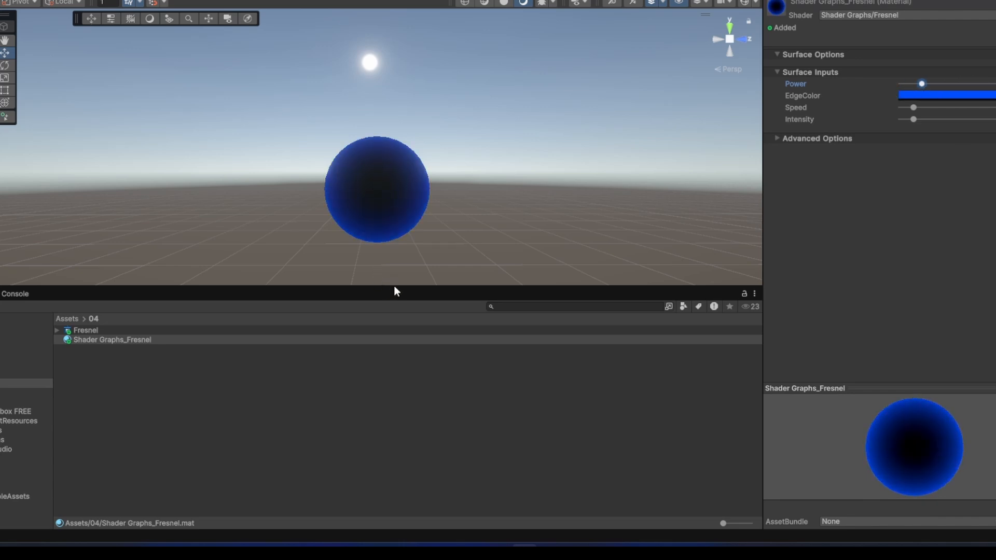
drag(395, 286, 412, 362)
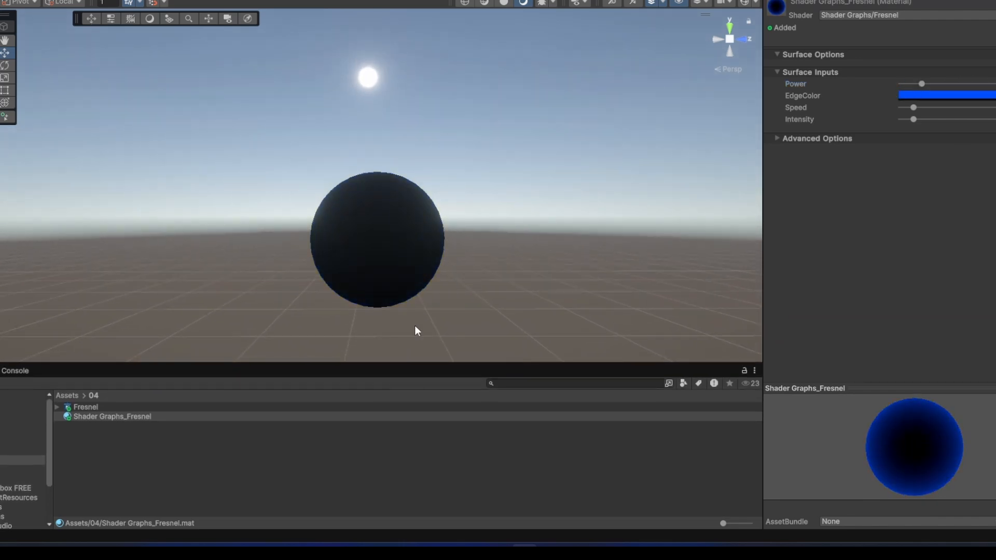
Step: Run the scene in the Game view and raise the Fresnel material's Intensity to roughly mid-range
click(61, 0)
click(16, 0)
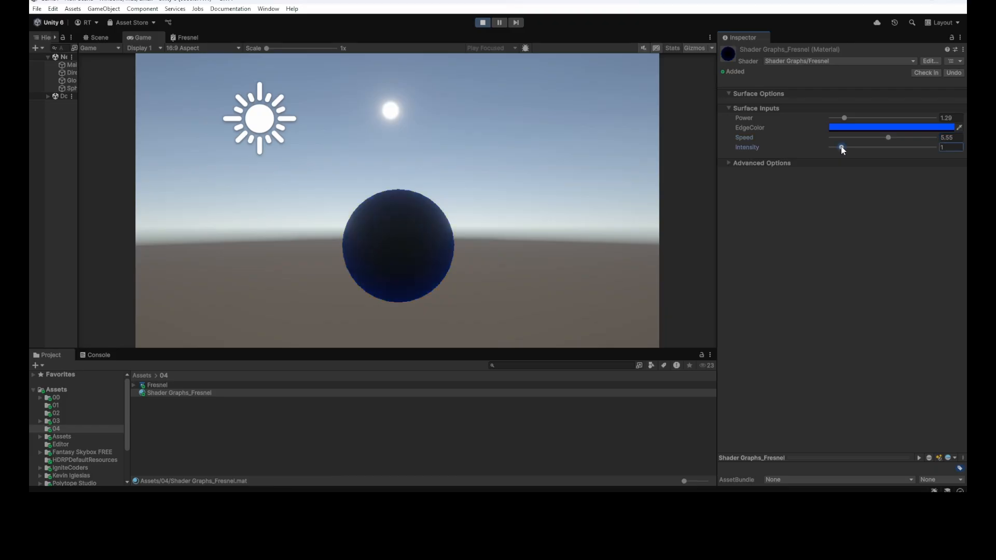
drag(841, 148, 892, 152)
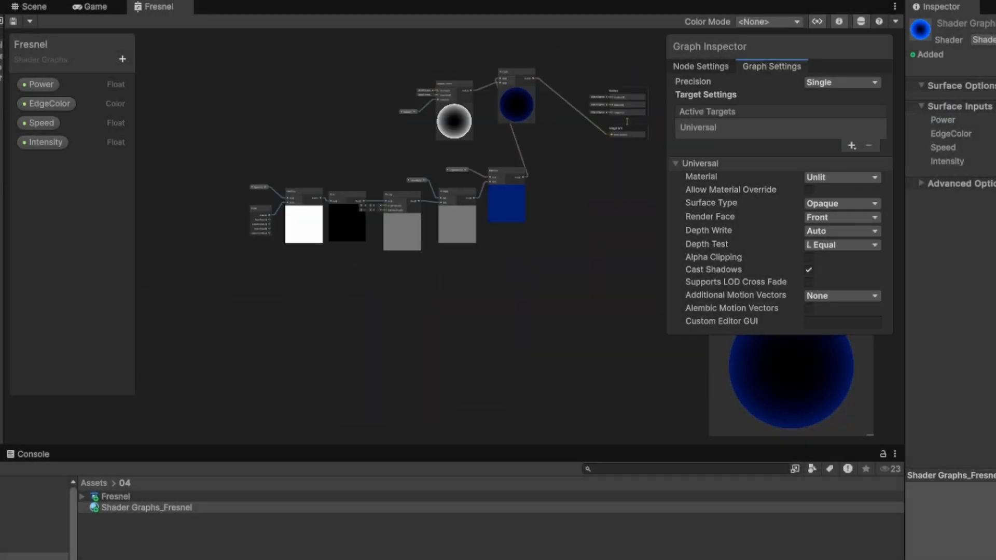
Step: Feed the Time output into input A of a new Multiply node below the existing animation nodes
scroll(202, 220, up, 3)
scroll(418, 303, down, 5)
scroll(515, 294, up, 5)
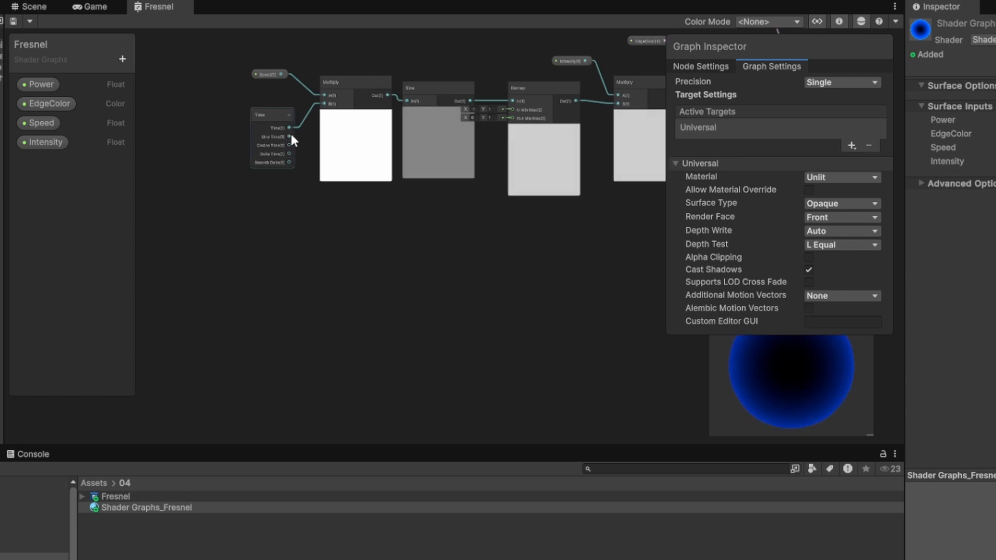
scroll(291, 132, up, 4)
drag(306, 96, 338, 291)
text(mul)
key(Return)
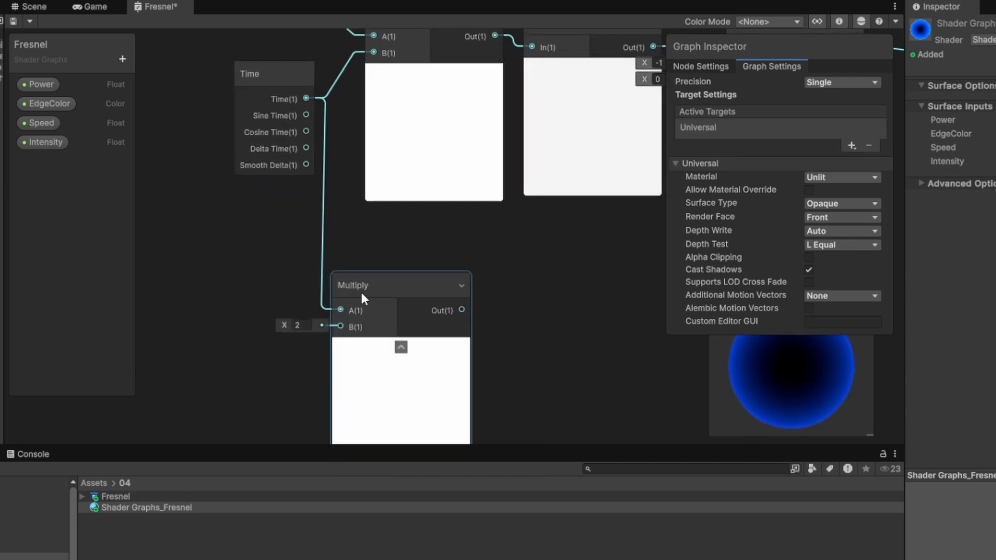
Step: Add a Float property named NoiseSpeed and connect it to input B of the new lower Multiply node
click(128, 58)
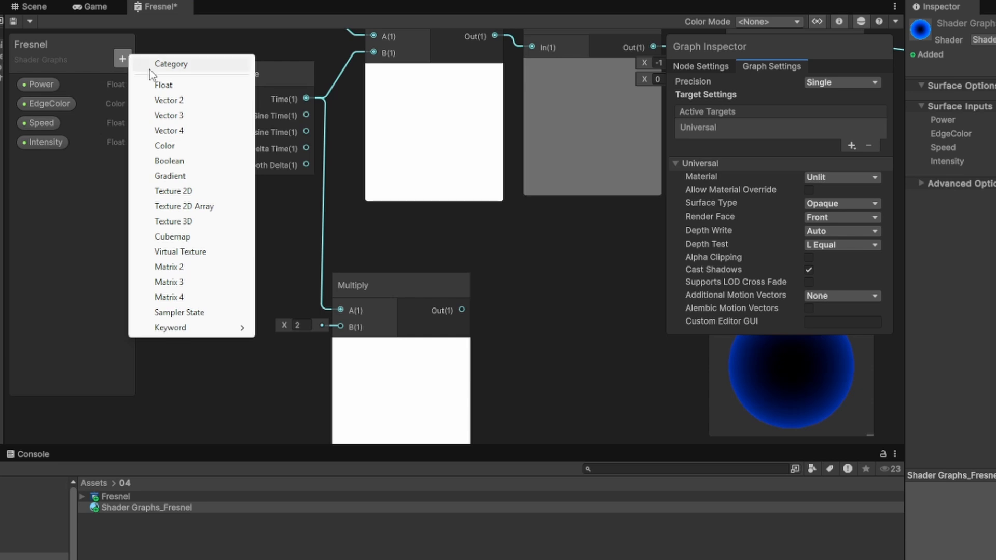
click(162, 86)
text(NoiseSpeed)
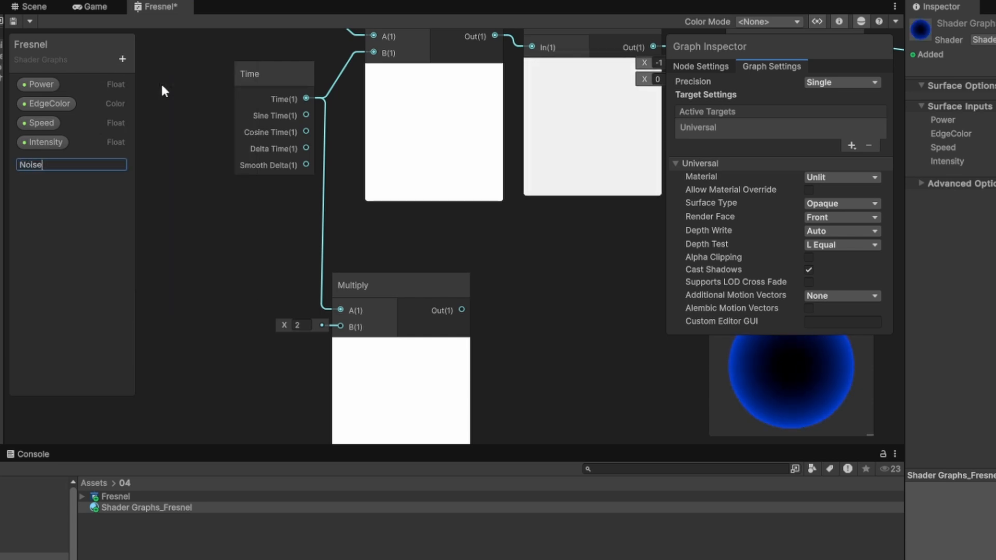
key(Return)
drag(95, 184, 189, 293)
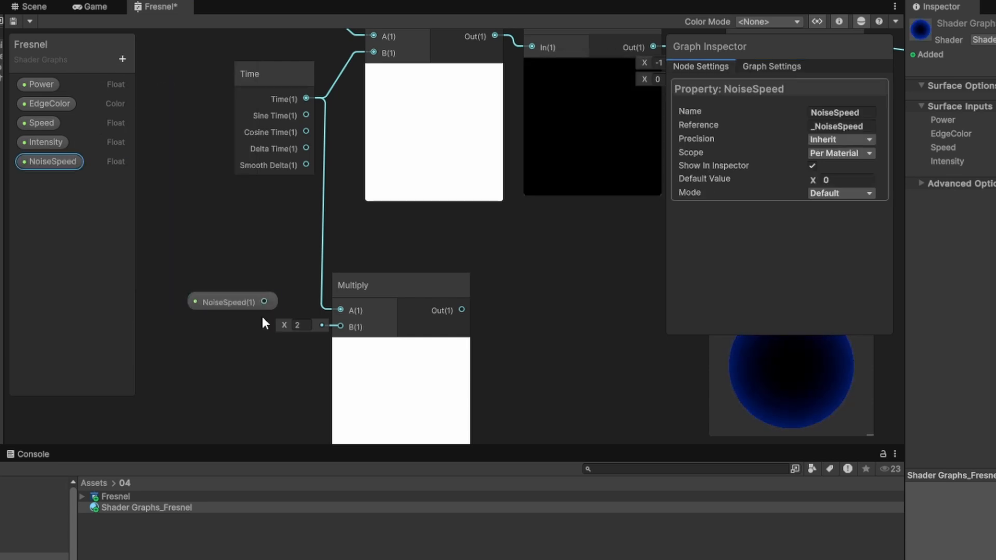
drag(264, 302, 340, 327)
Step: Set NoiseSpeed's default value to 1 and make it a slider with a maximum of 10
click(838, 181)
text(1)
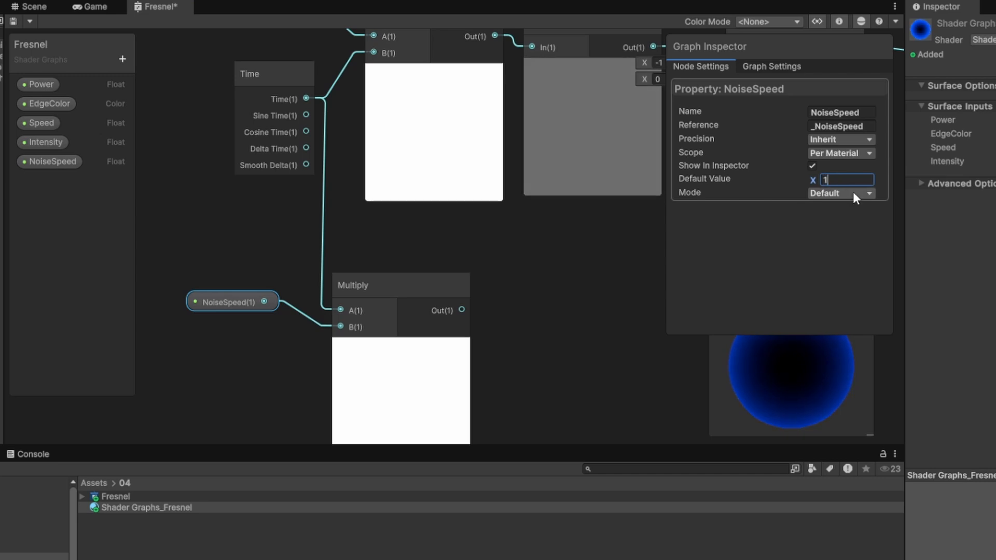
click(853, 193)
click(843, 238)
click(846, 208)
text(10)
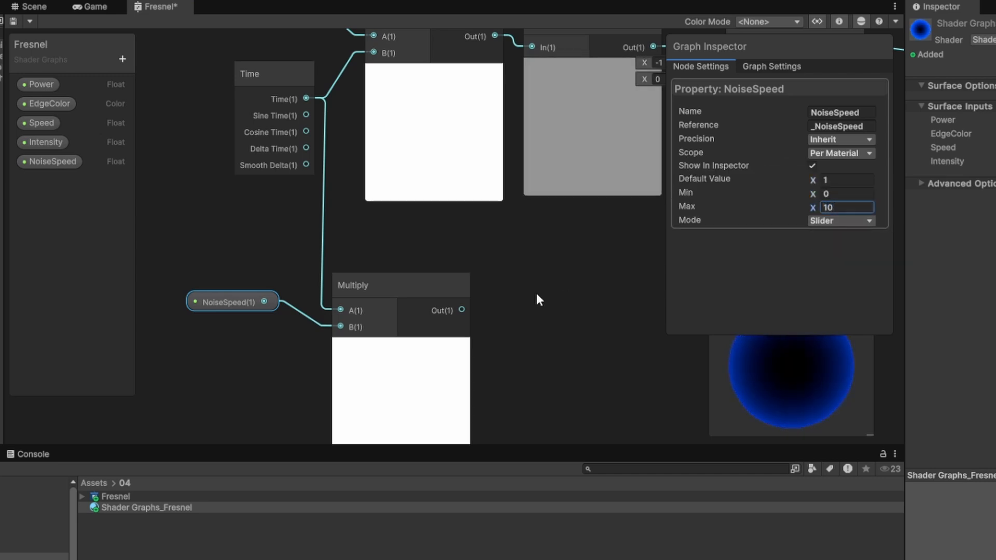
scroll(541, 322, down, 2)
middle_drag(568, 336, 389, 306)
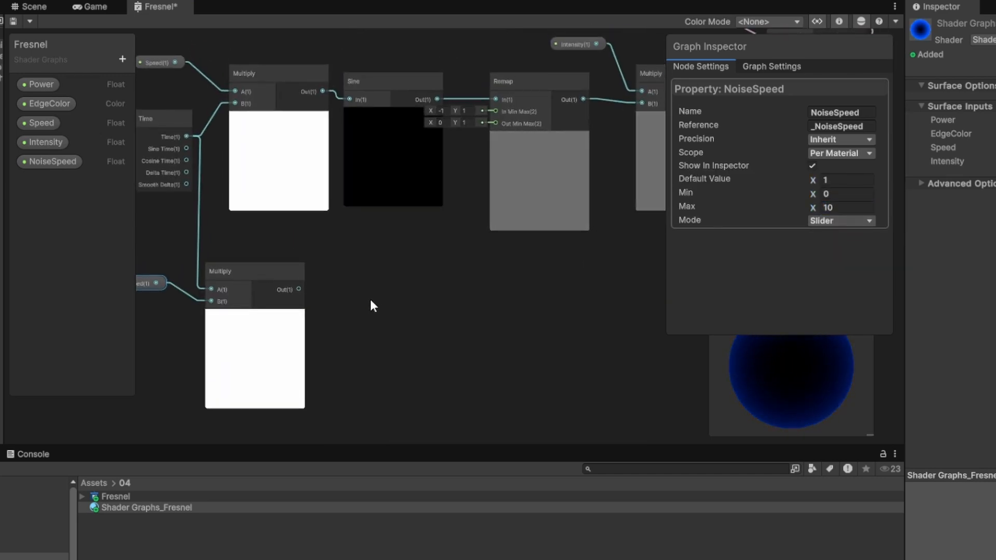
Step: Feed the lower Multiply node's output into the Offset input of a new Tiling And Offset node
drag(299, 289, 357, 286)
text(til)
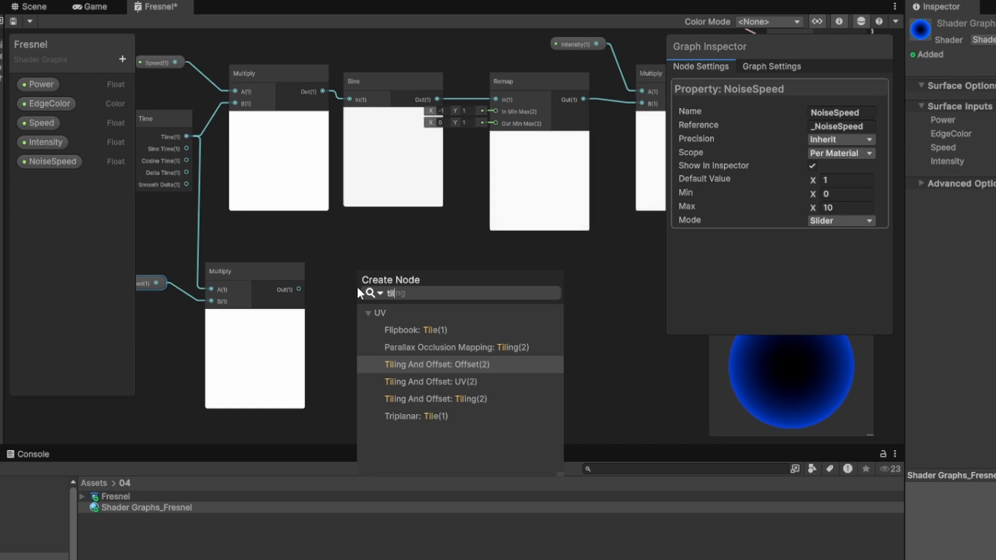
key(Return)
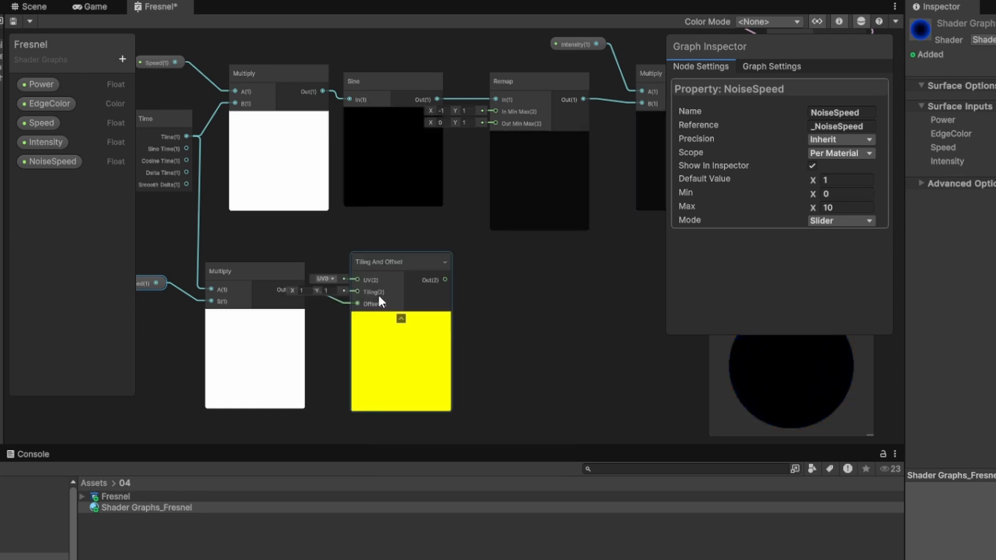
Step: Feed the Tiling And Offset output into the UV input of a new Simple Noise node and place it beside that node
middle_drag(510, 330, 425, 345)
drag(361, 294, 439, 351)
text(noi)
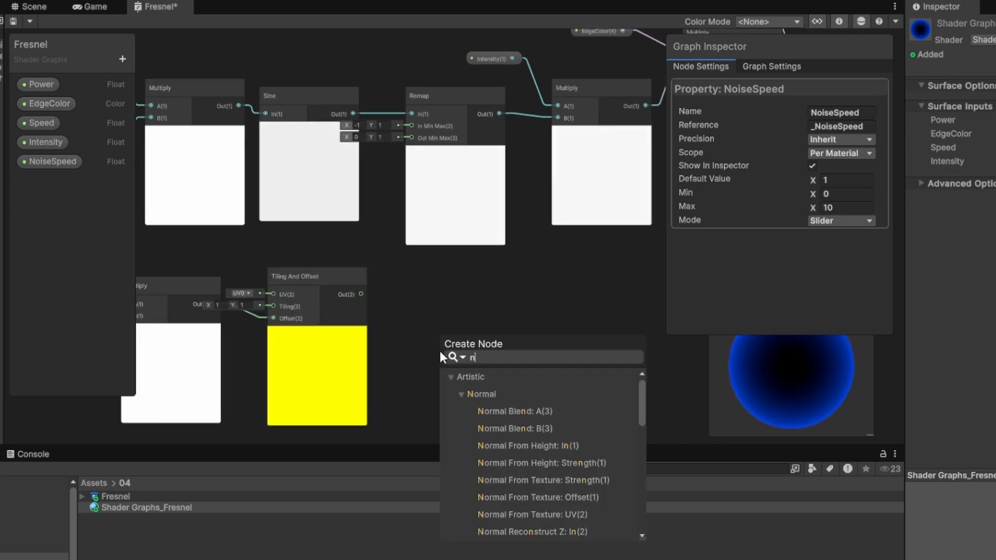
key(Up)
key(Up)
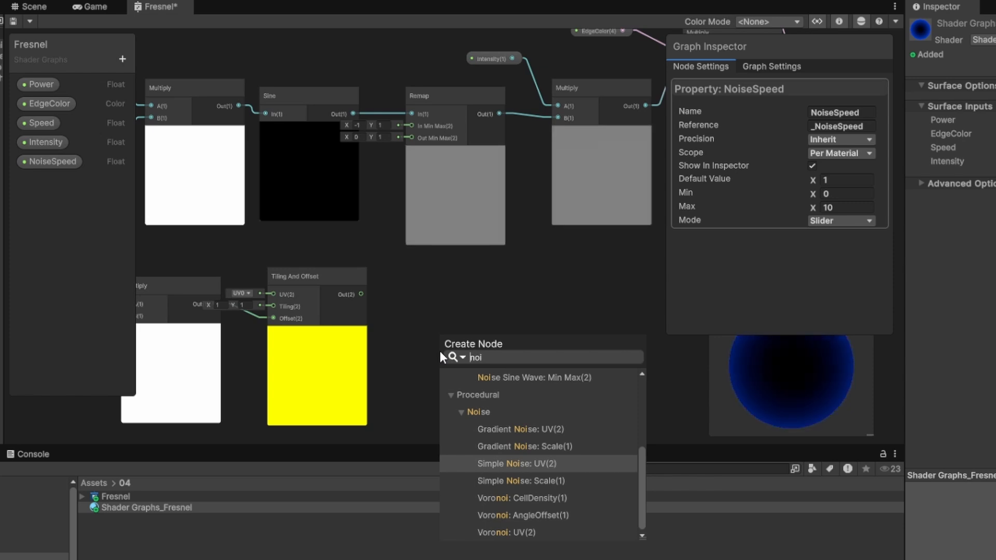
key(Return)
drag(472, 350, 447, 280)
scroll(606, 331, down, 1)
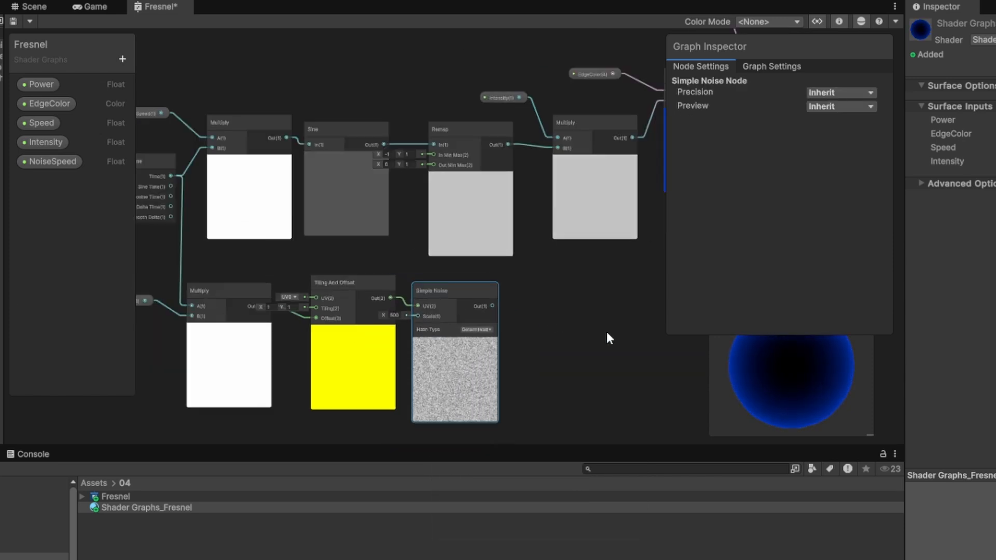
Step: Enlarge the graph workspace by shrinking the surrounding panes, and move the Simple Noise node lower
middle_drag(610, 344, 488, 341)
scroll(488, 341, up, 1)
drag(907, 284, 995, 285)
drag(582, 446, 594, 554)
middle_drag(461, 408, 564, 421)
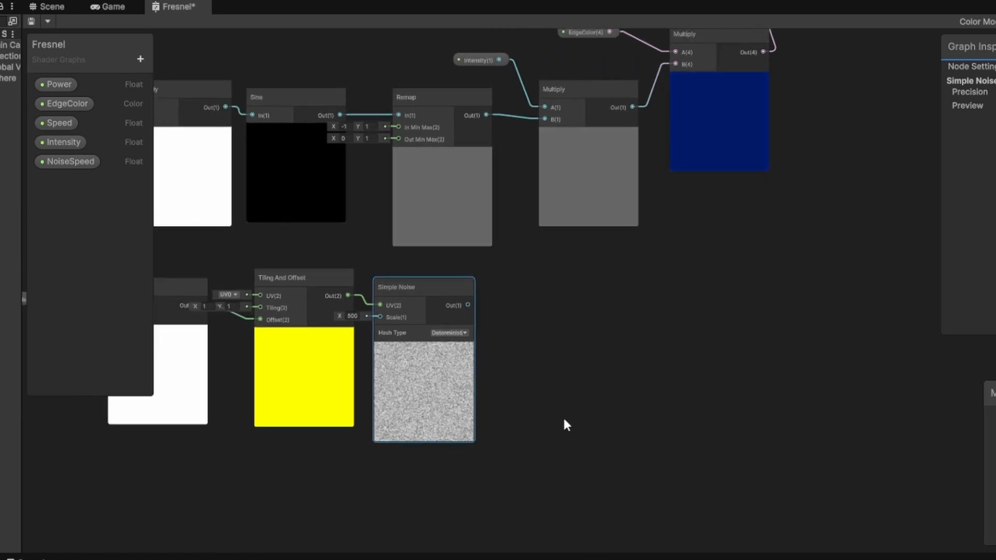
drag(428, 289, 446, 352)
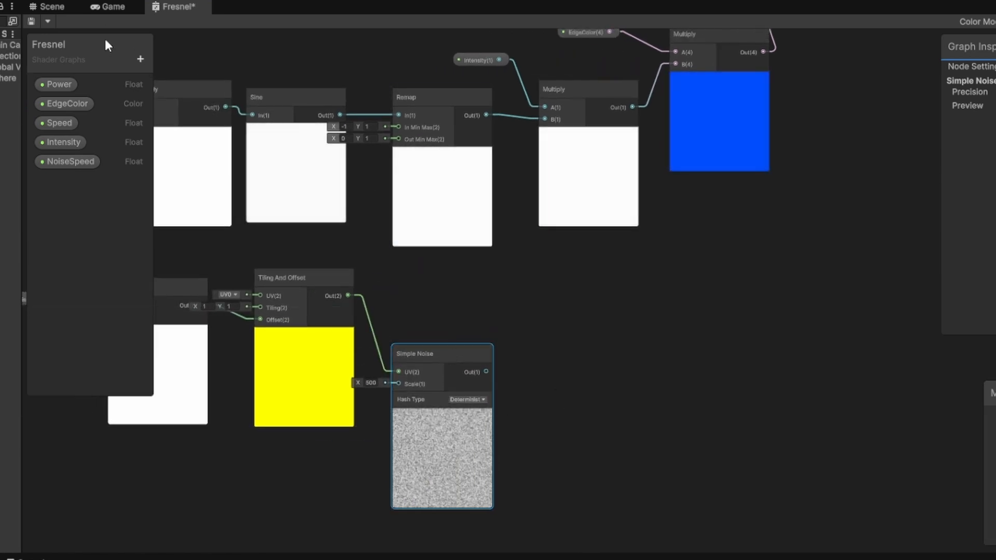
Step: Add a Color property named NoiseColor
click(140, 58)
click(188, 150)
text(NoiseColor)
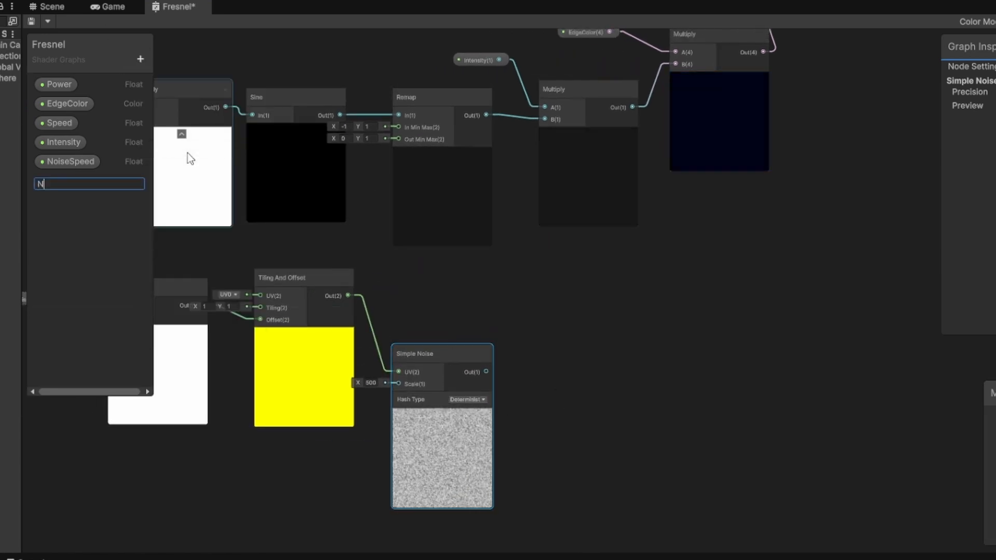
key(Return)
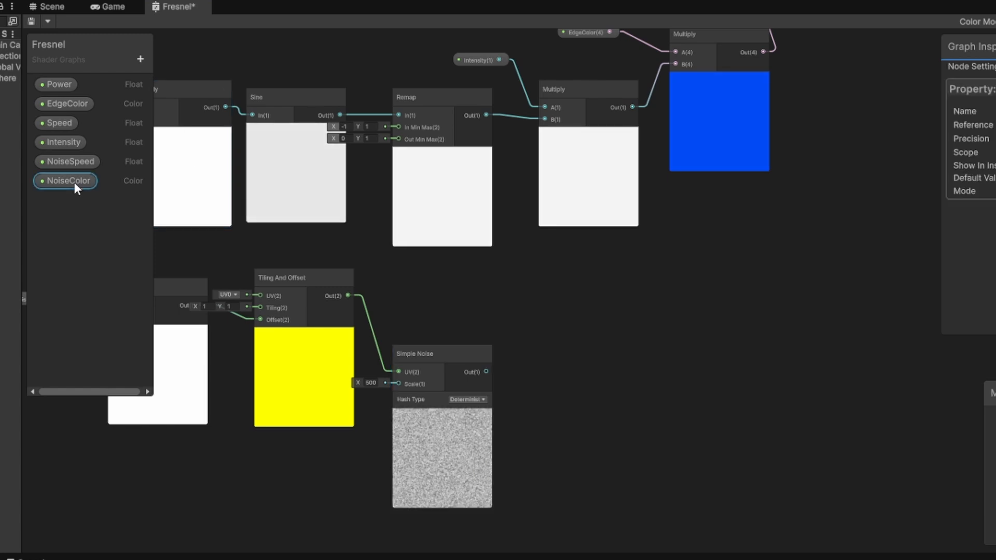
Step: Connect NoiseColor to A and the Simple Noise output to B of a new Multiply node, and make NoiseColor's default a medium blue
drag(74, 182, 536, 341)
text(mul)
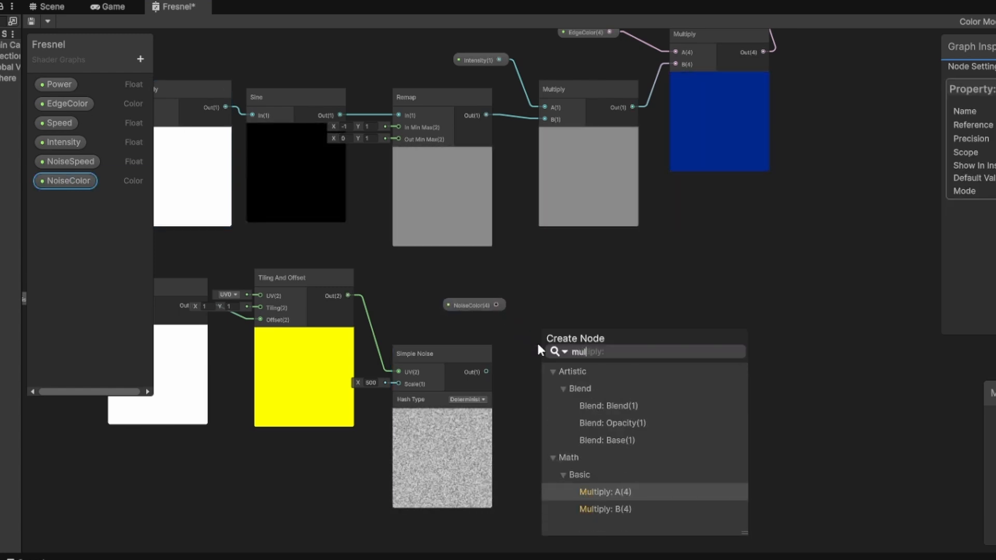
key(Return)
click(466, 353)
drag(486, 372, 541, 375)
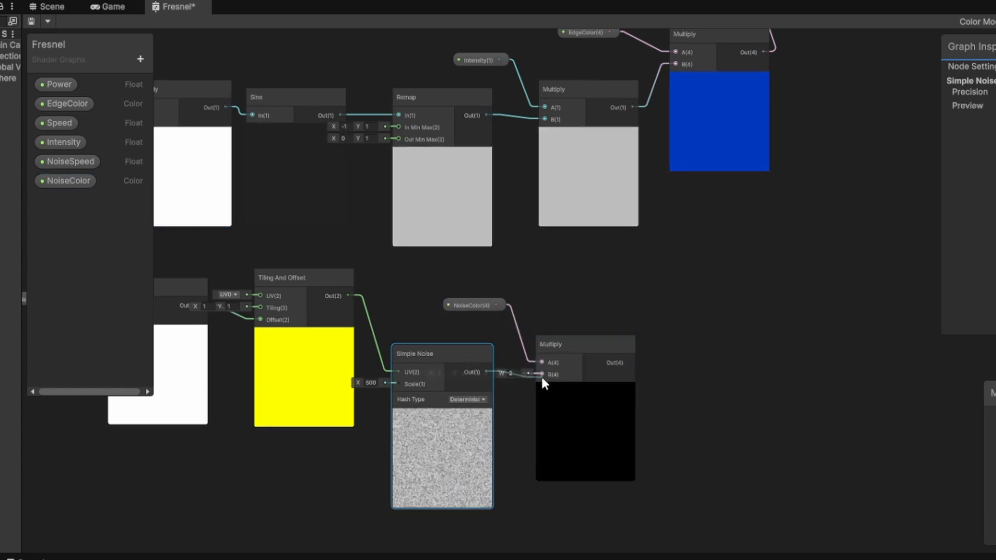
click(476, 306)
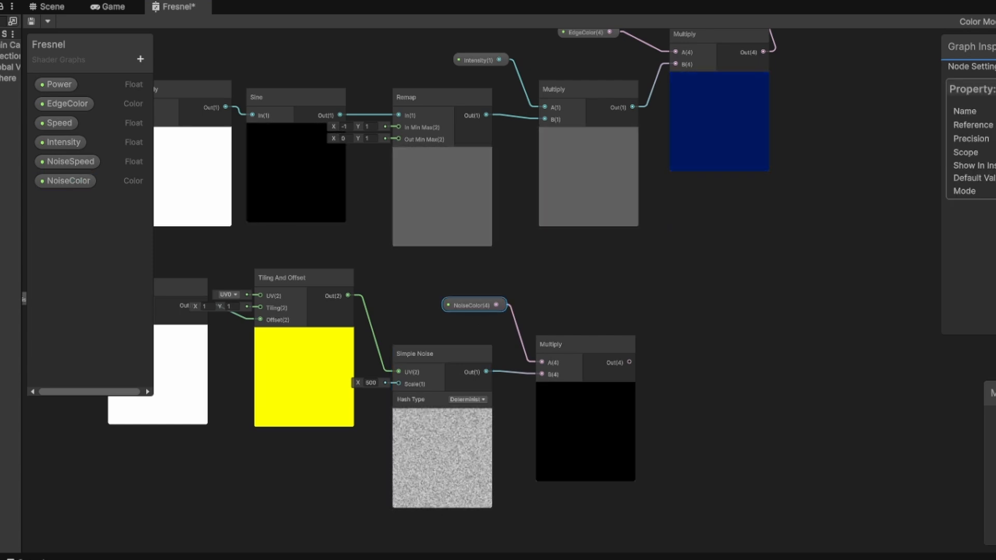
click(754, 337)
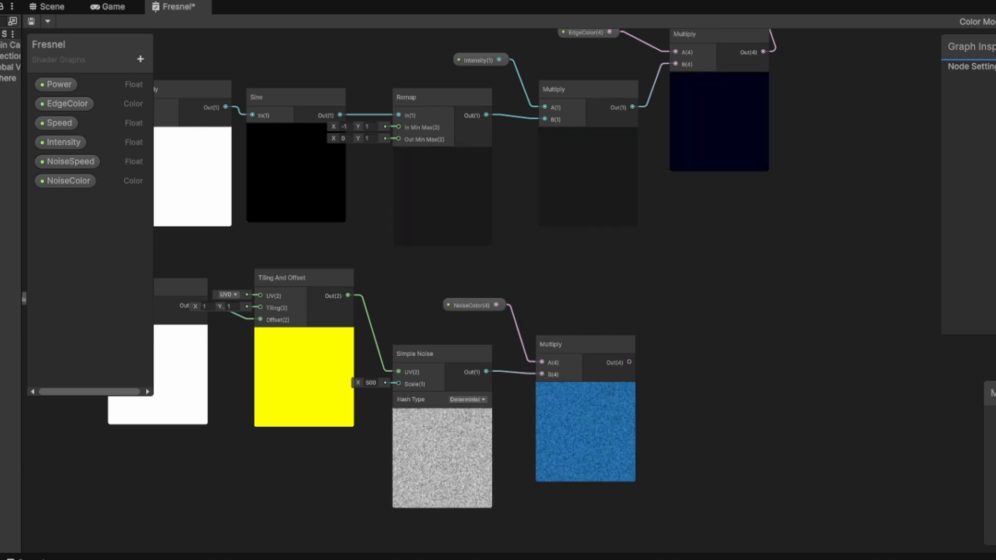
Step: Feed the Fresnel Effect output into A of a new Multiply node and the colored noise Multiply output into its B
key(a)
middle_drag(686, 360, 540, 382)
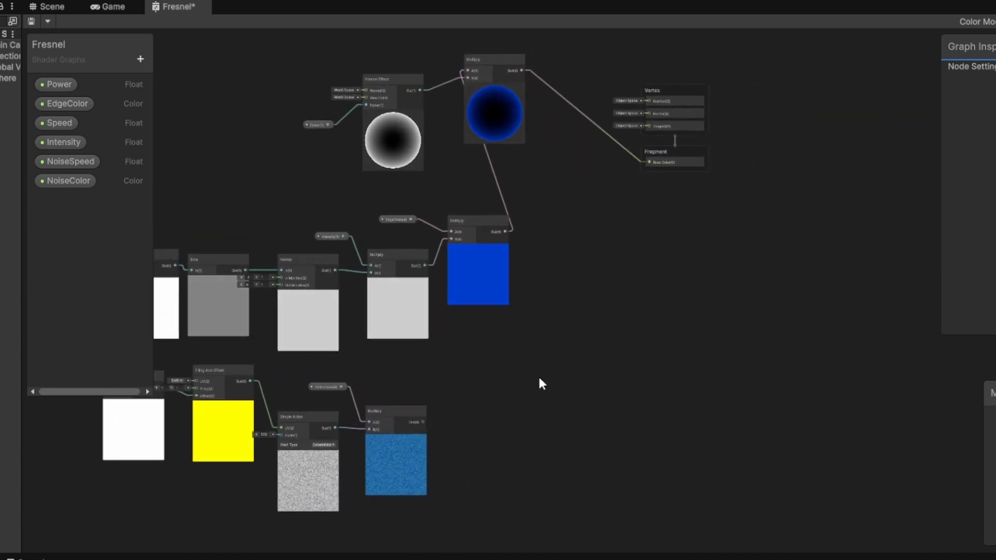
scroll(462, 146, up, 5)
drag(374, 56, 473, 261)
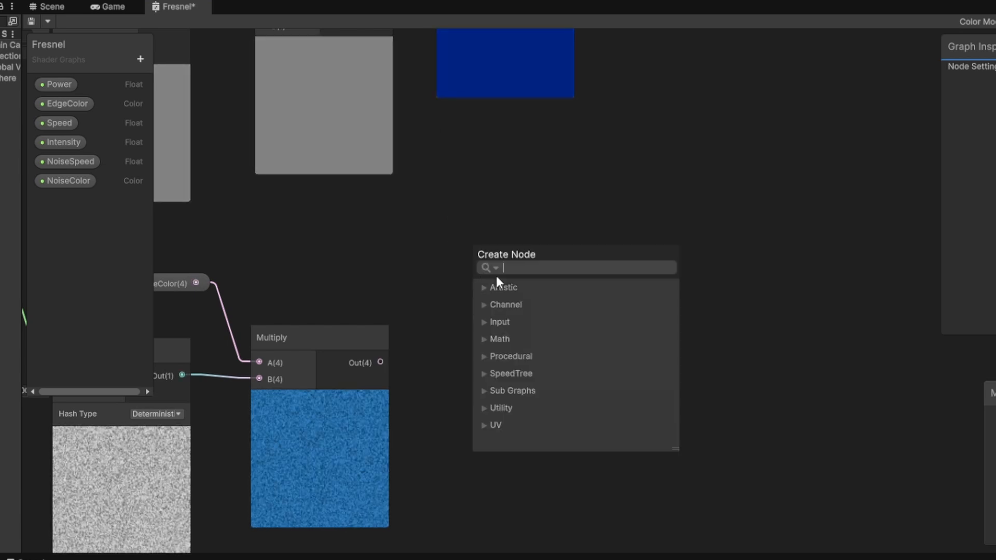
text(multiply)
key(Return)
drag(380, 362, 473, 296)
scroll(681, 185, down, 3)
scroll(554, 327, up, 5)
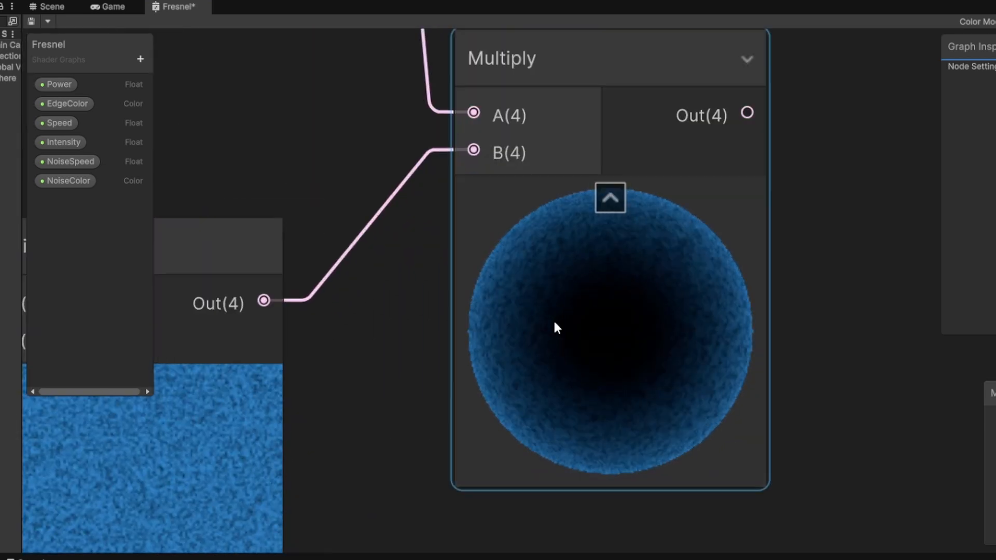
Step: Disconnect the Fresnel Effect from the final Multiply node, then move that node beside the EdgeColor Multiply and shift the Vertex and Fragment blocks outward
scroll(553, 327, down, 6)
scroll(677, 171, down, 4)
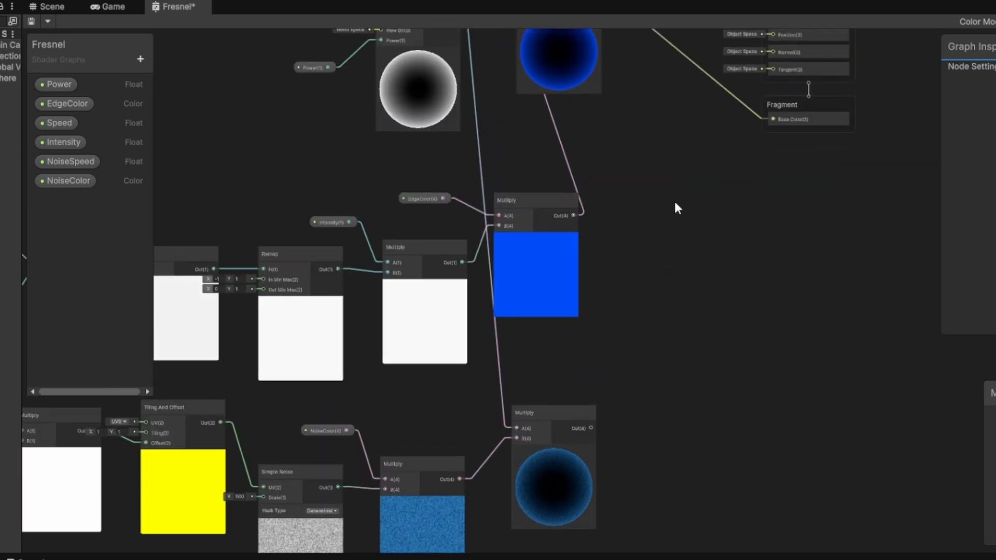
scroll(542, 104, up, 8)
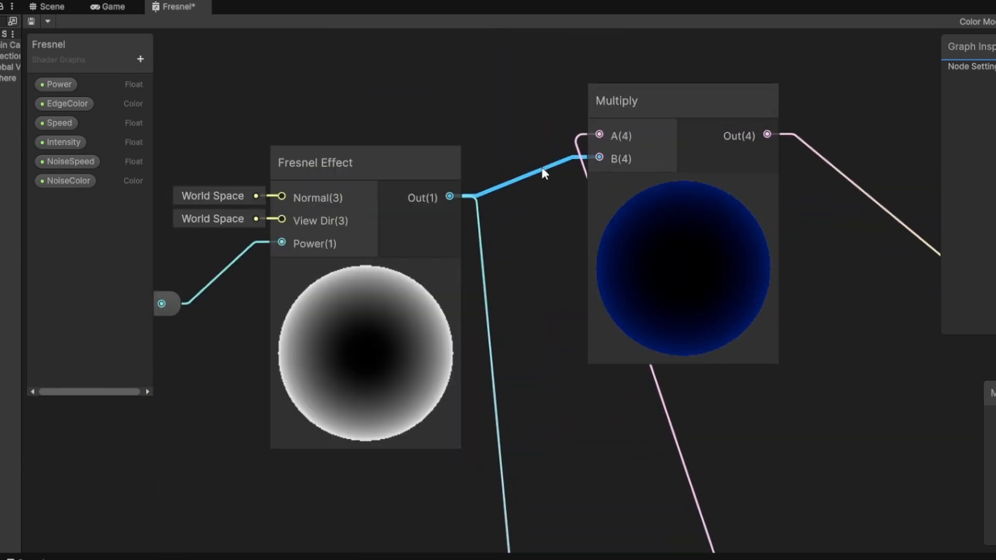
scroll(671, 211, down, 6)
click(644, 153)
drag(644, 154, 712, 264)
click(741, 114)
drag(777, 154, 842, 170)
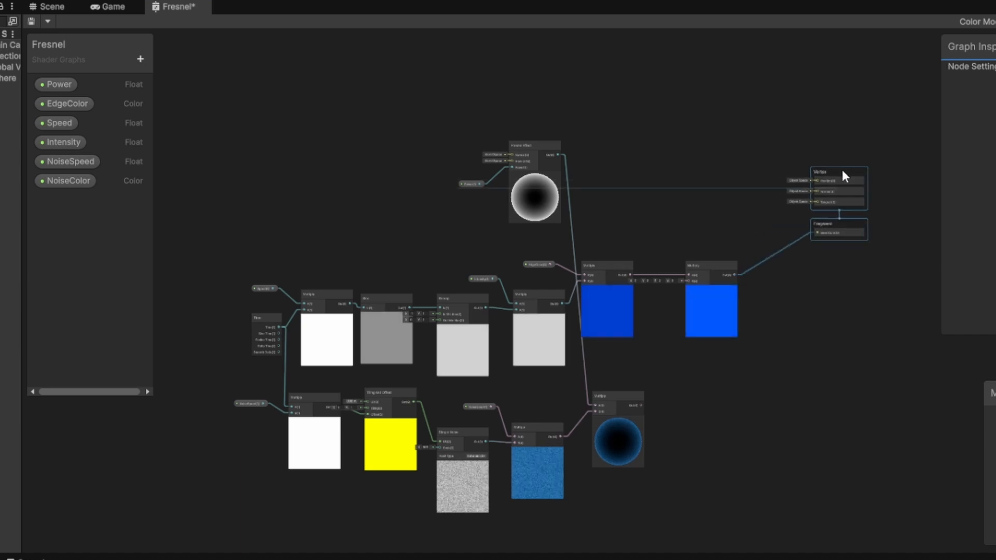
Step: Connect the Fresnel-noise Multiply output to B of the final Multiply node and nudge the EdgeColor Multiply node clear of the wires
drag(641, 405, 688, 280)
middle_drag(718, 422, 755, 400)
drag(647, 250, 669, 251)
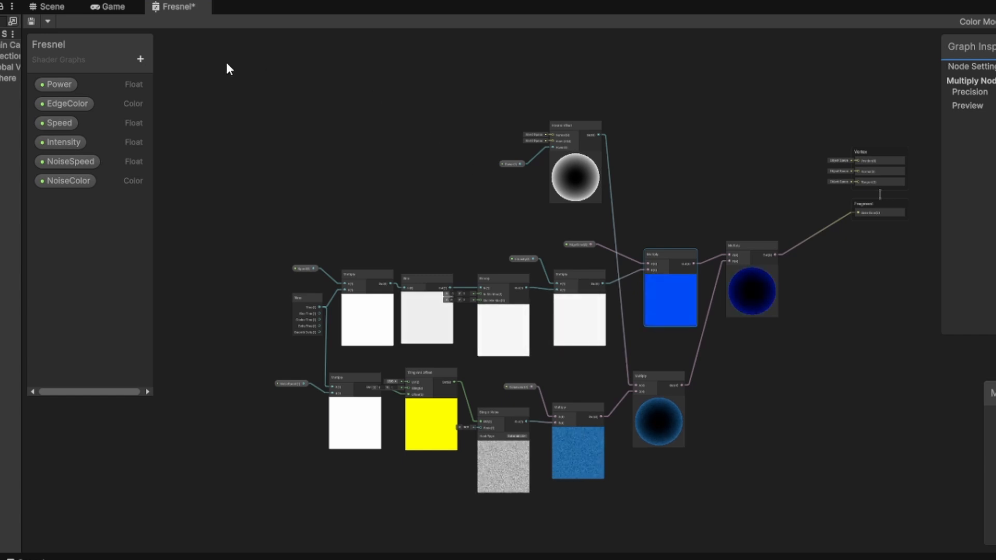
Step: Save the shader graph and inspect the noisy Fresnel sphere up close in the Scene view
click(31, 22)
click(41, 7)
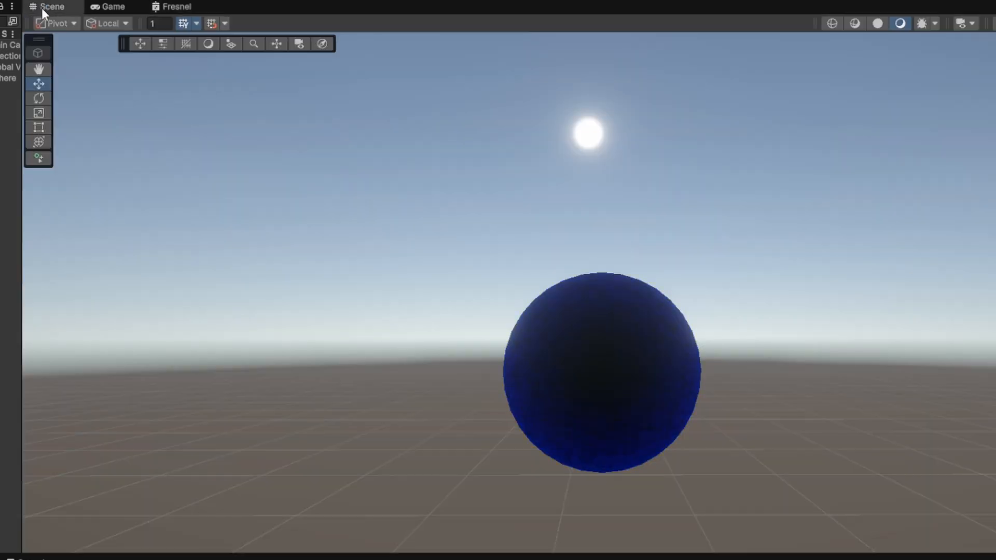
mouse_move(564, 554)
mouse_down()
mouse_move(562, 513)
mouse_move(551, 555)
mouse_up()
scroll(632, 524, up, 4)
middle_drag(632, 494, 625, 458)
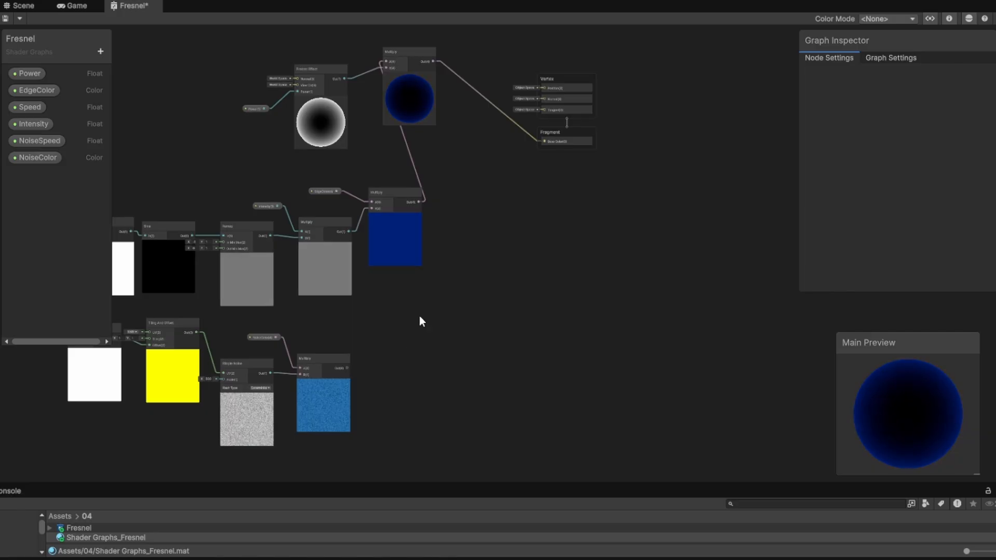
Step: In the Fresnel graph, multiply the Fresnel Effect output by the NoiseColor noise output in a new Multiply node
scroll(396, 126, up, 6)
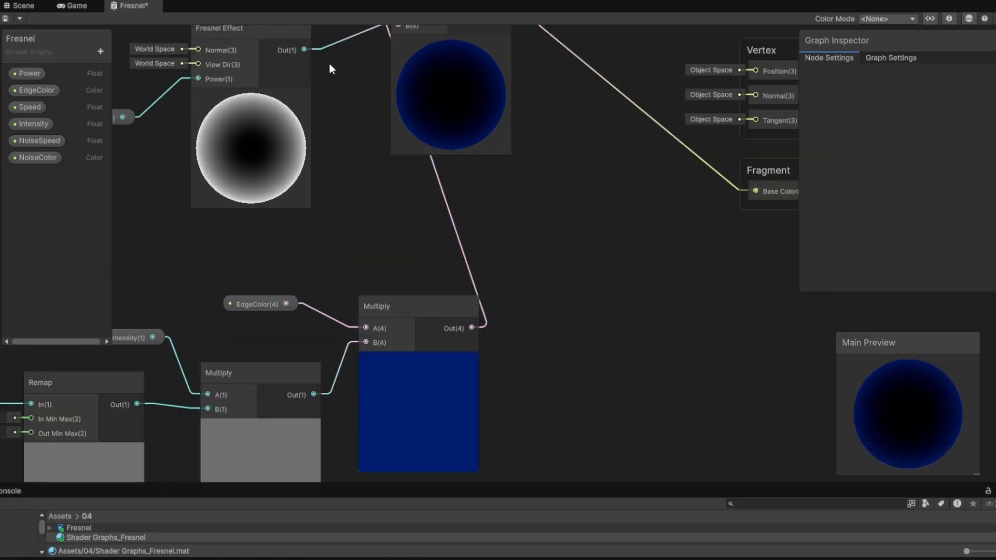
drag(312, 59, 391, 228)
text(mult)
key(Return)
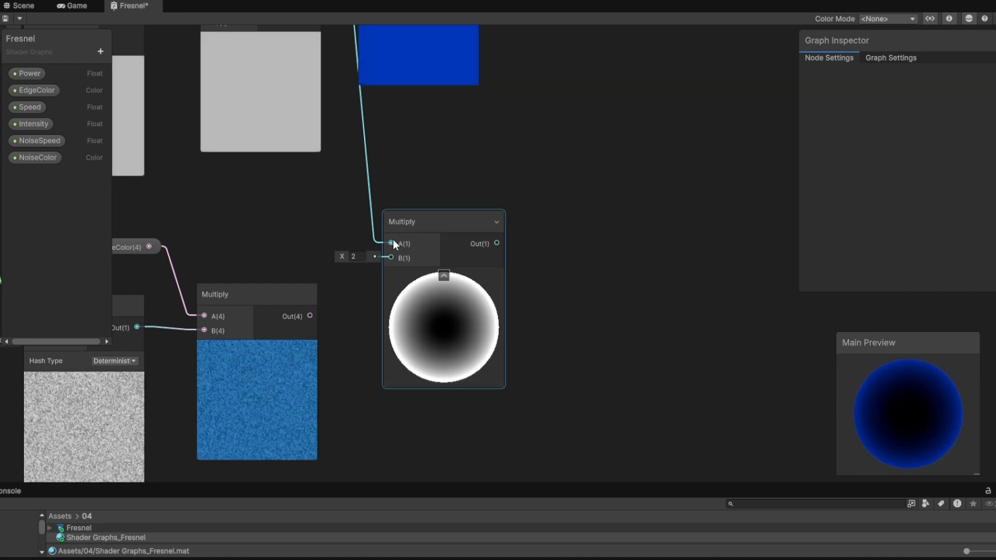
drag(310, 316, 392, 257)
scroll(560, 173, down, 3)
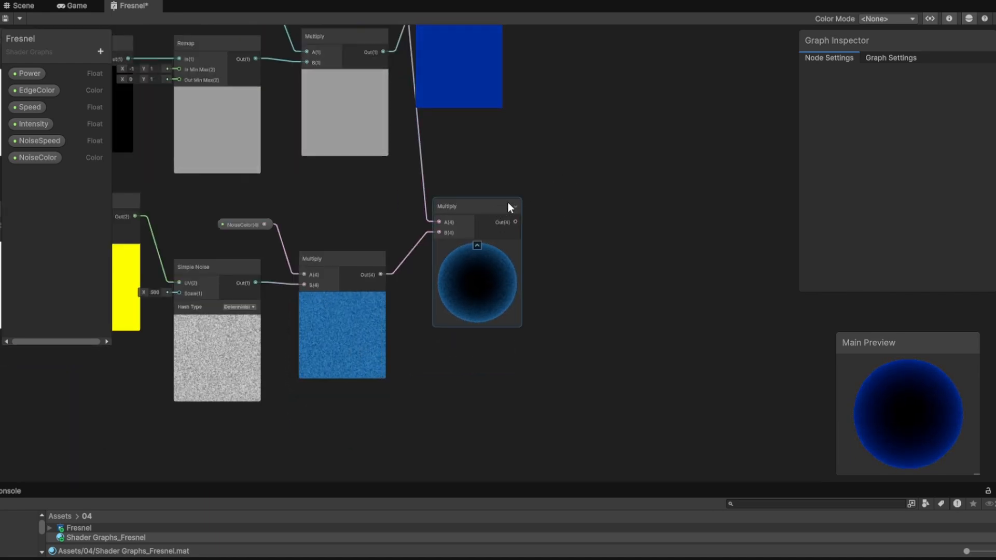
scroll(462, 280, up, 6)
scroll(462, 284, down, 1)
scroll(462, 283, down, 4)
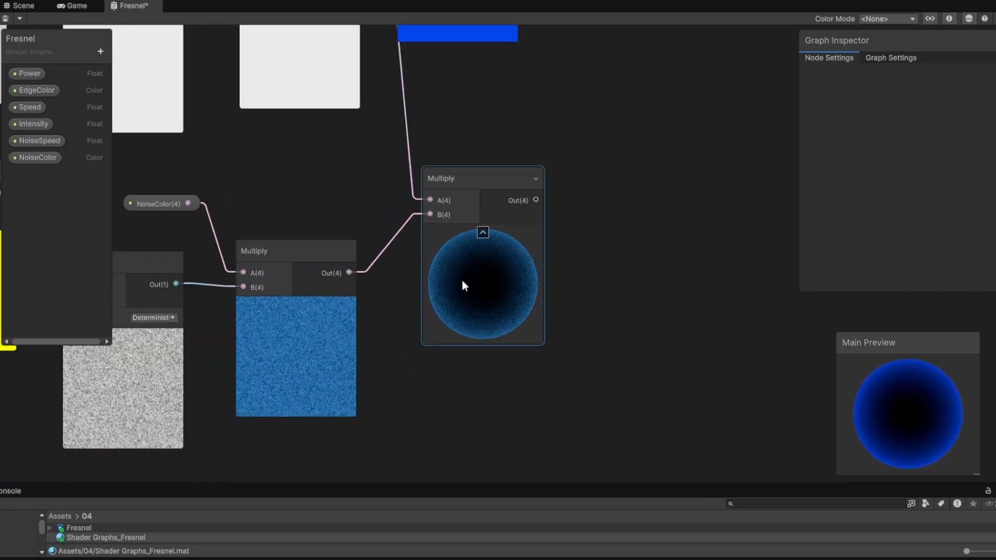
Step: Delete the link from the Fresnel Effect to the final Multiply node, and reposition that node and the Vertex and Fragment blocks
scroll(563, 197, down, 2)
scroll(425, 60, up, 6)
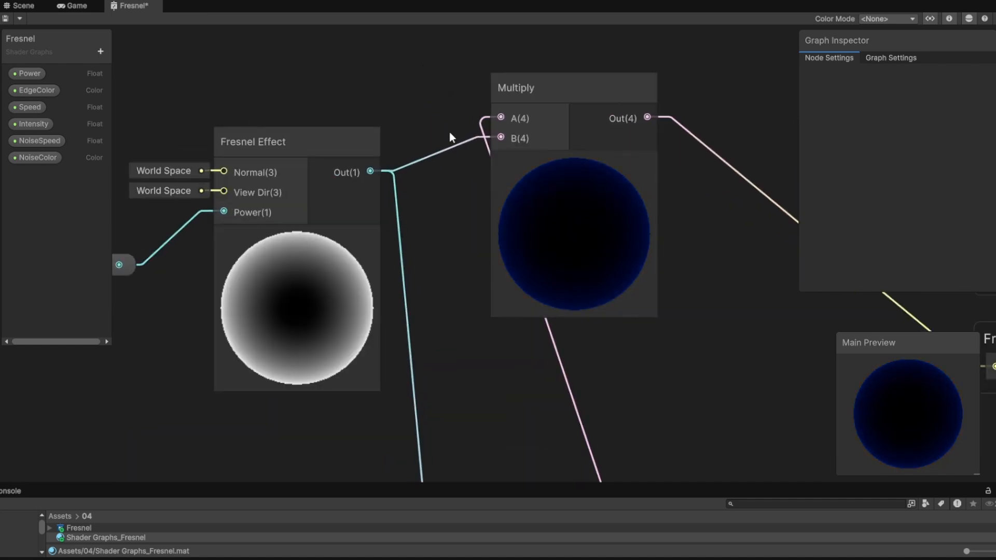
click(452, 150)
key(Delete)
scroll(576, 192, down, 5)
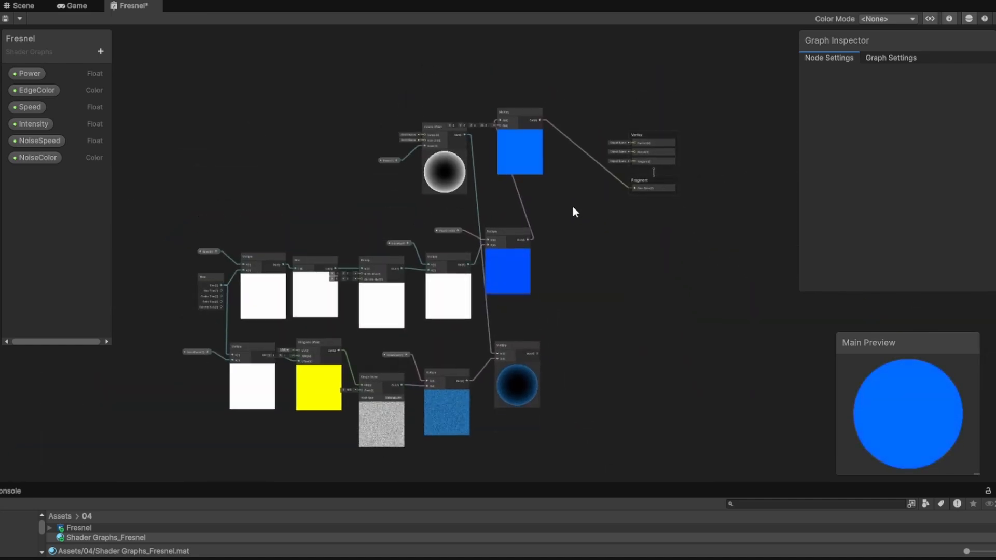
click(552, 150)
drag(551, 151, 597, 237)
drag(623, 93, 730, 148)
Step: Wire the Fresnel-noise Multiply output into the final Multiply node's B input and shift the EdgeColor Multiply node slightly toward it
drag(538, 353, 578, 245)
middle_drag(603, 364, 638, 349)
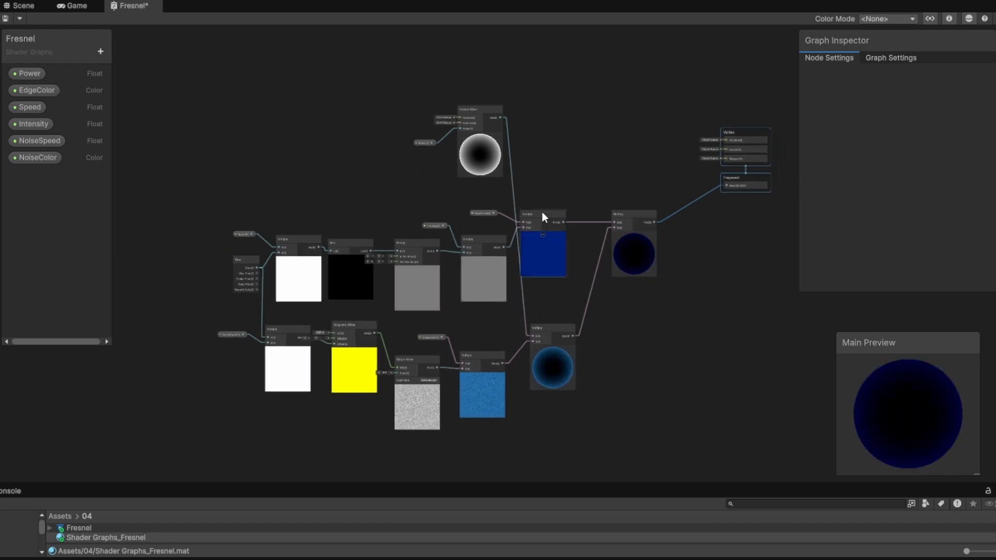
drag(541, 210, 561, 218)
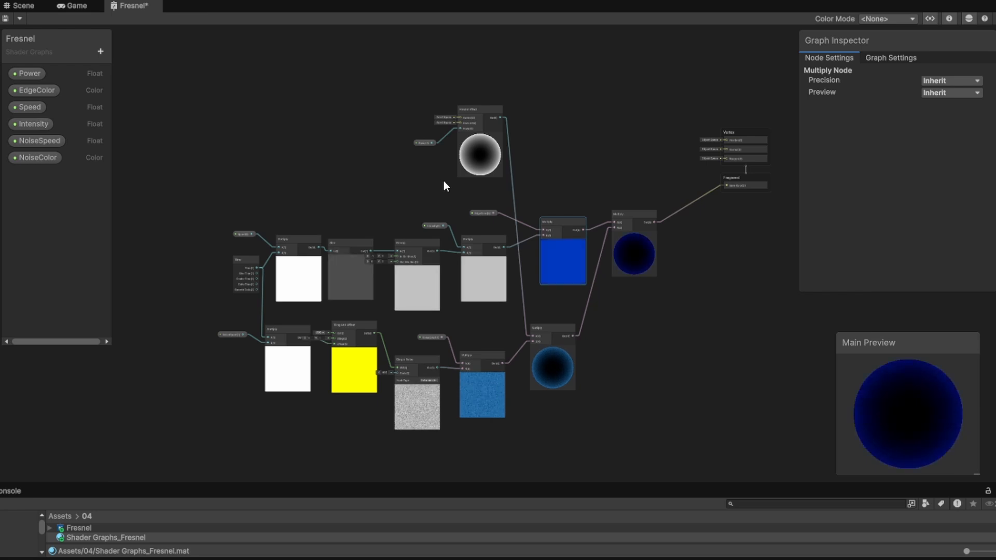
Step: Save the Fresnel graph and view the sphere's animated noise close up in the Scene view
click(5, 19)
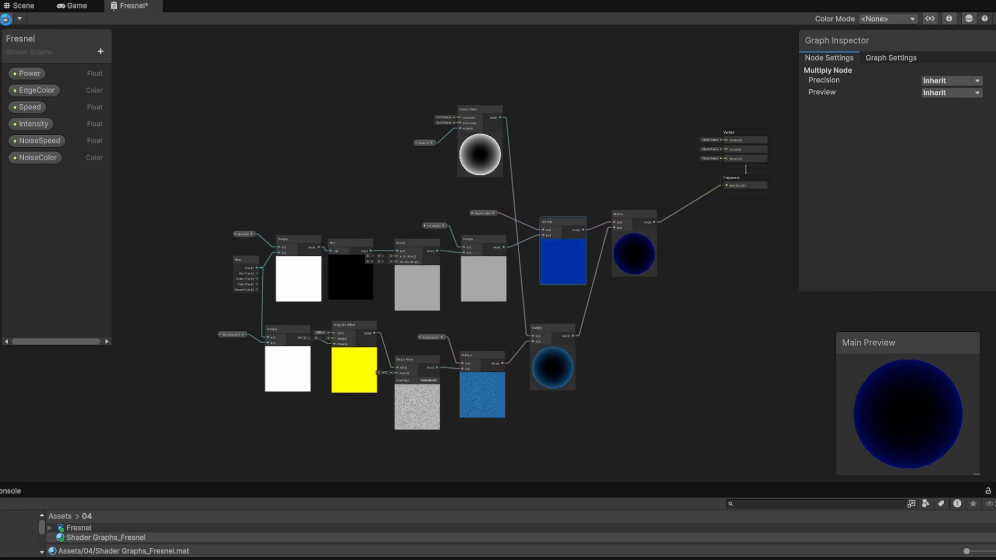
click(15, 8)
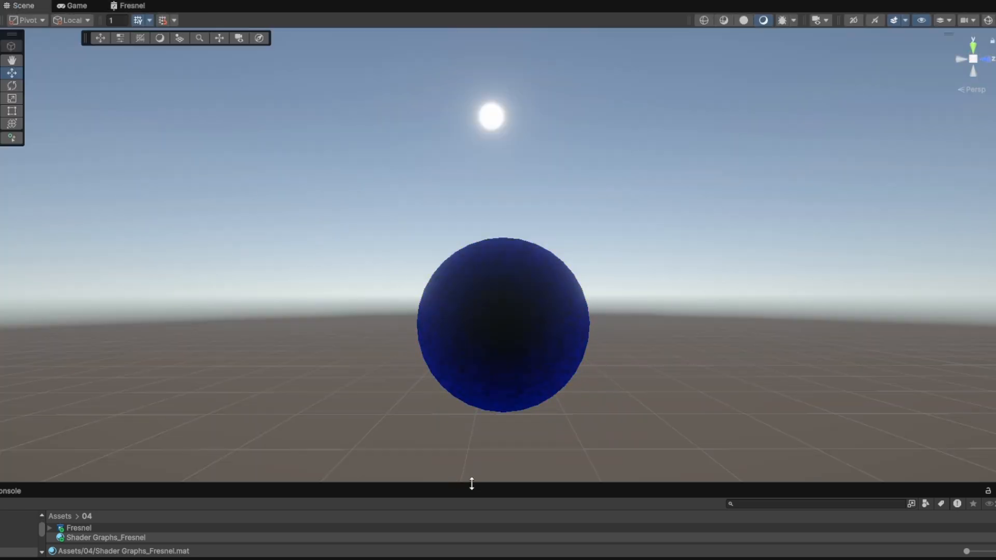
mouse_move(471, 486)
mouse_down()
mouse_move(462, 466)
mouse_move(467, 486)
mouse_up()
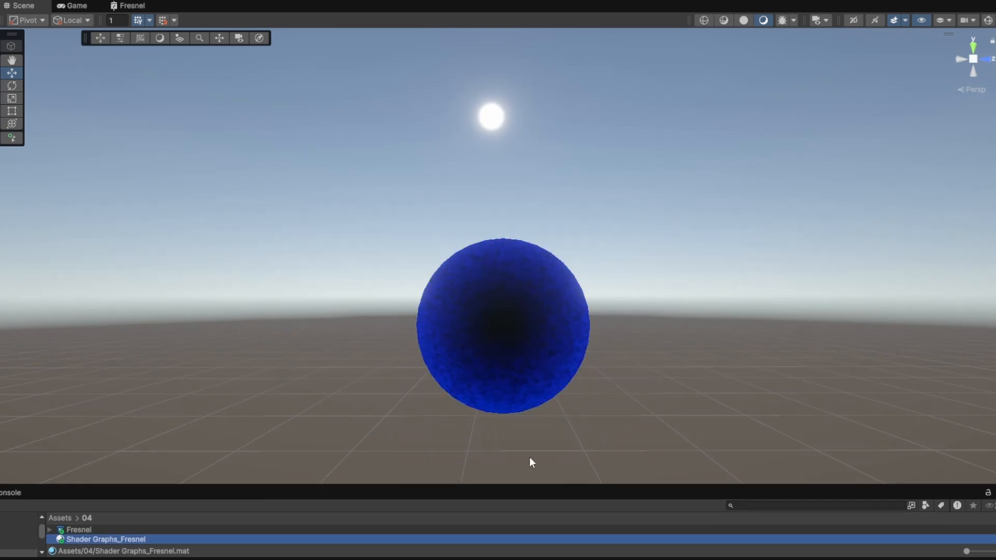
scroll(529, 457, up, 1)
middle_drag(531, 440, 524, 403)
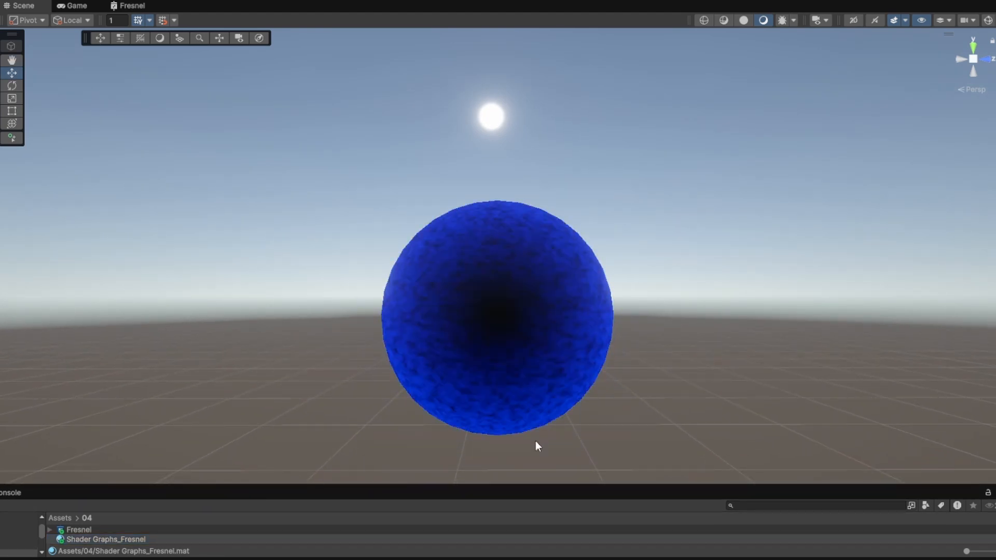